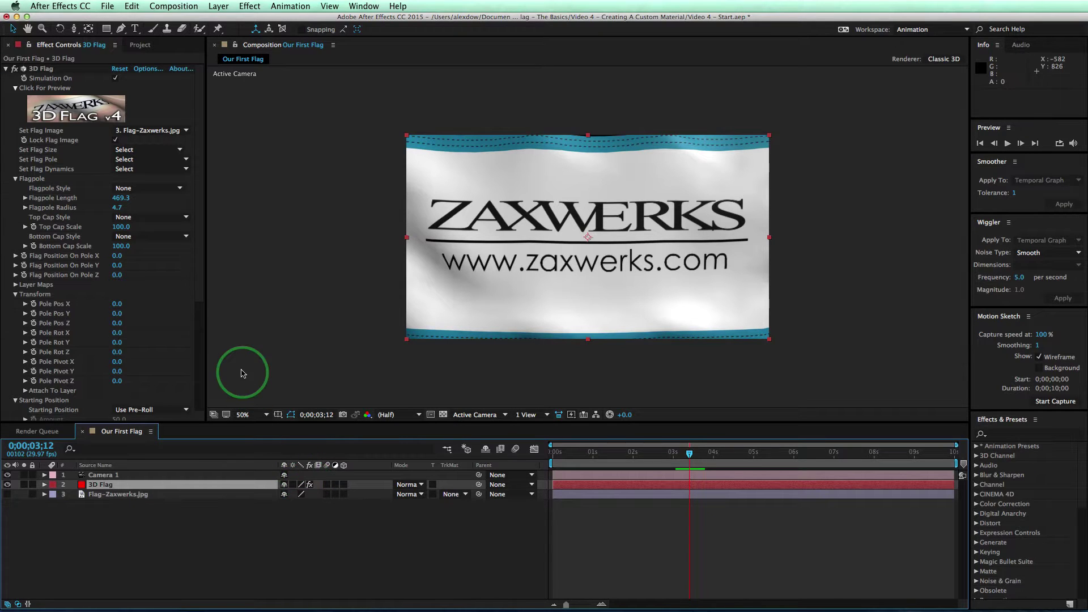
- Put the flag on a short single pole with wind speed 11 blowing right
click(139, 159)
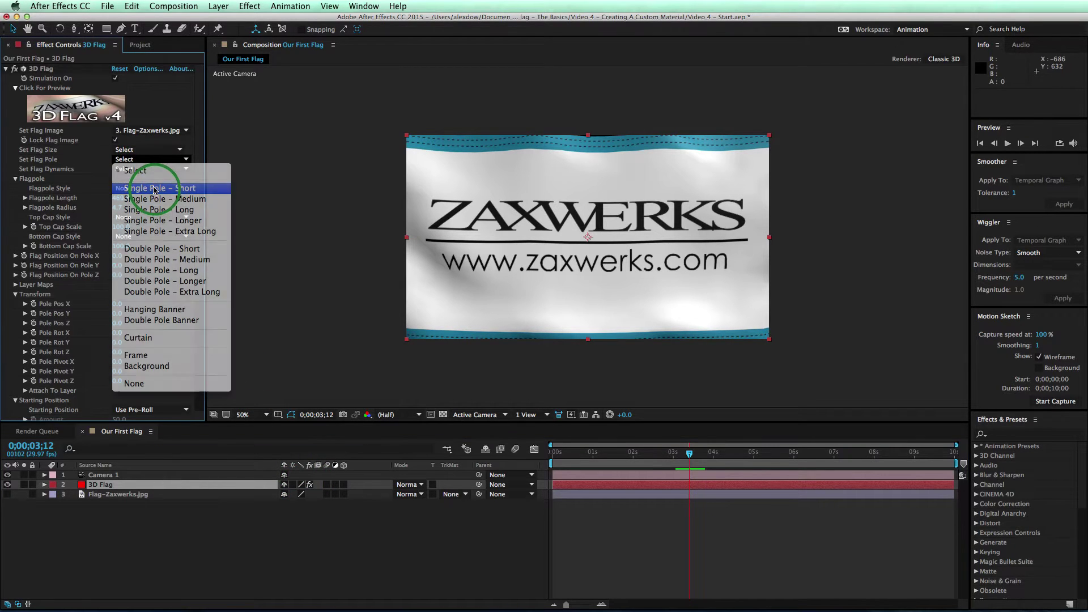
click(162, 198)
scroll(204, 187, down, 5)
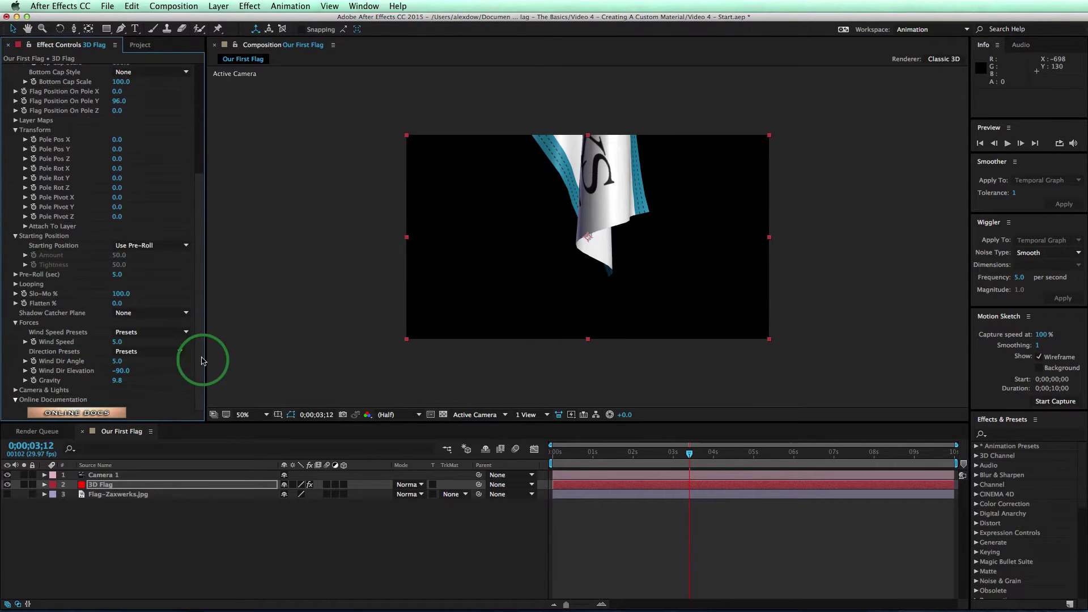
click(118, 342)
text(11)
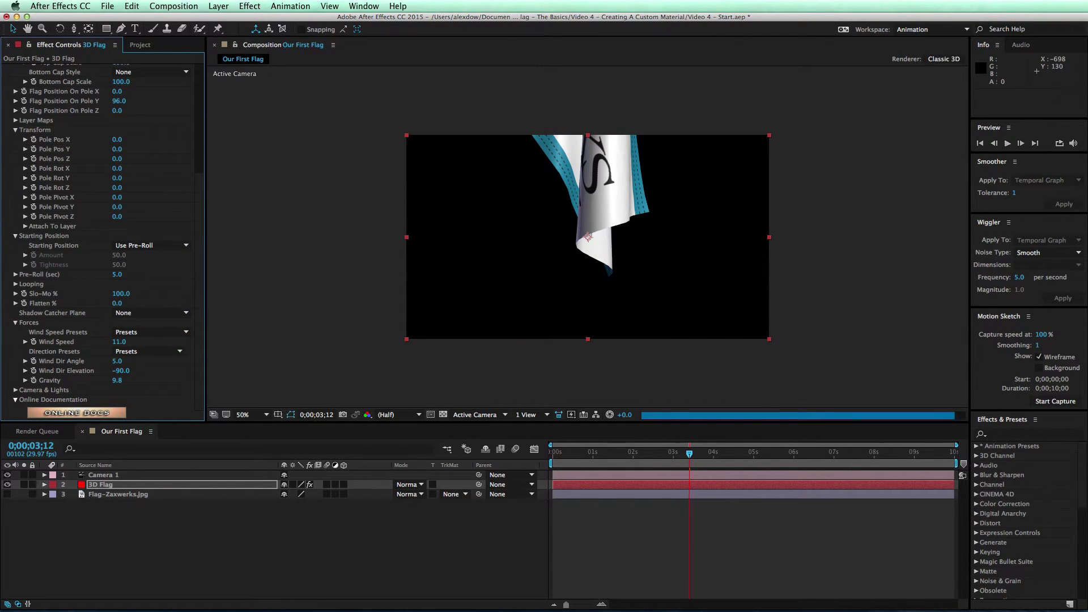
key(Return)
click(149, 352)
click(133, 384)
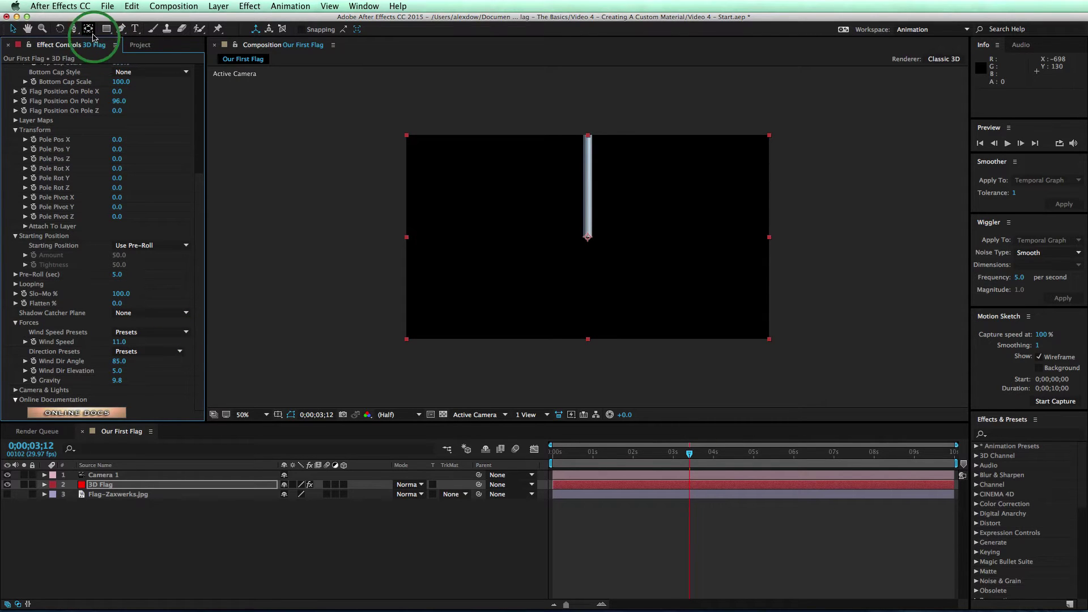
- Orbit the camera so the waving flag appears fully on its pole
click(583, 243)
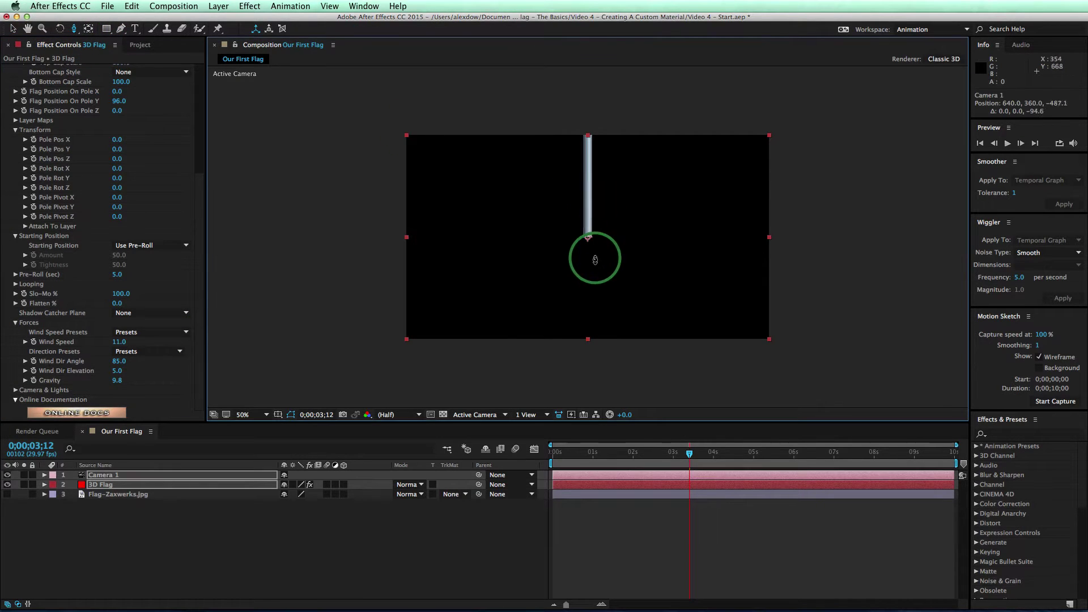
click(570, 442)
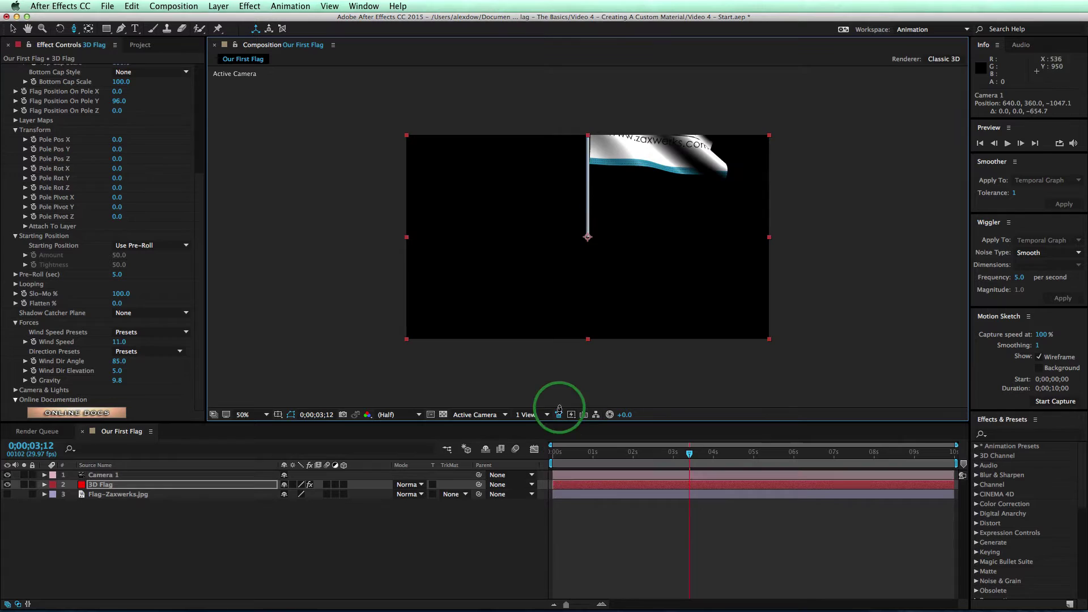
click(75, 32)
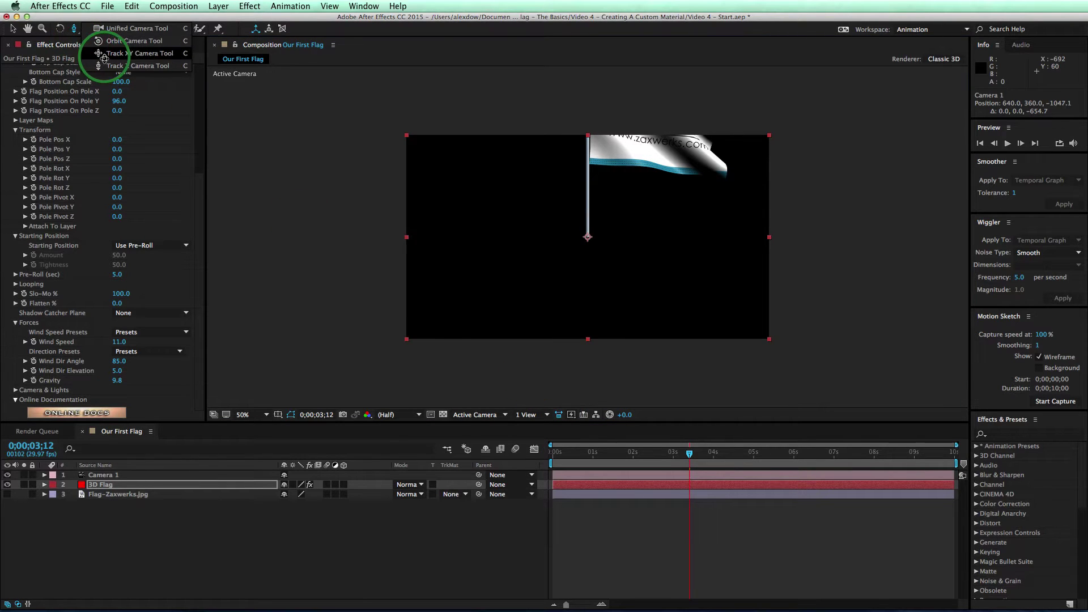
click(110, 49)
drag(626, 200, 567, 273)
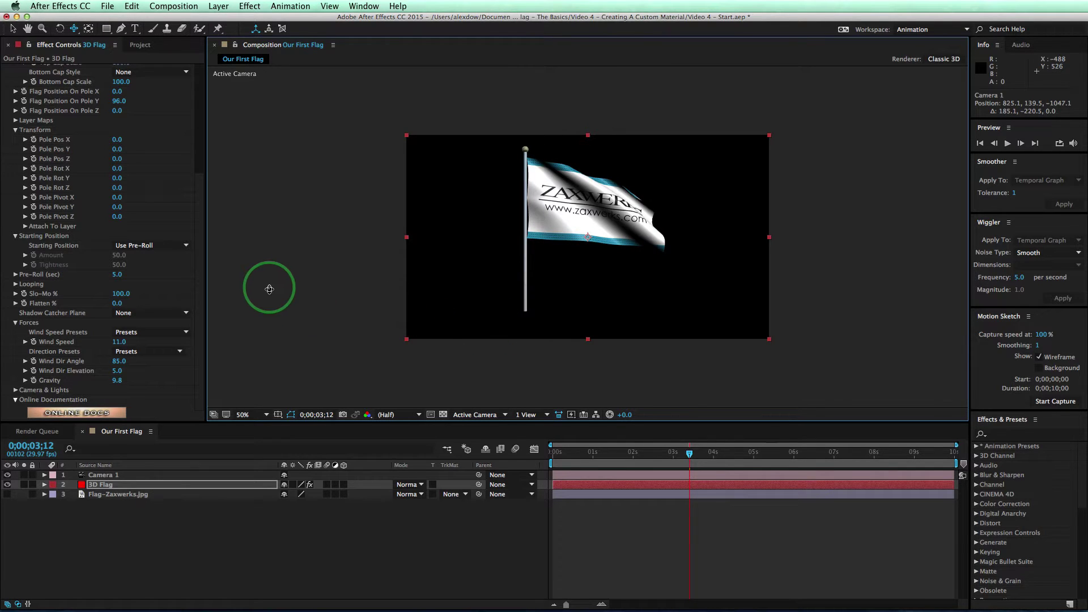
- Open the Zaxwerks 3D Flag Set-Up Window from the effect's Click For Preview logo
click(198, 281)
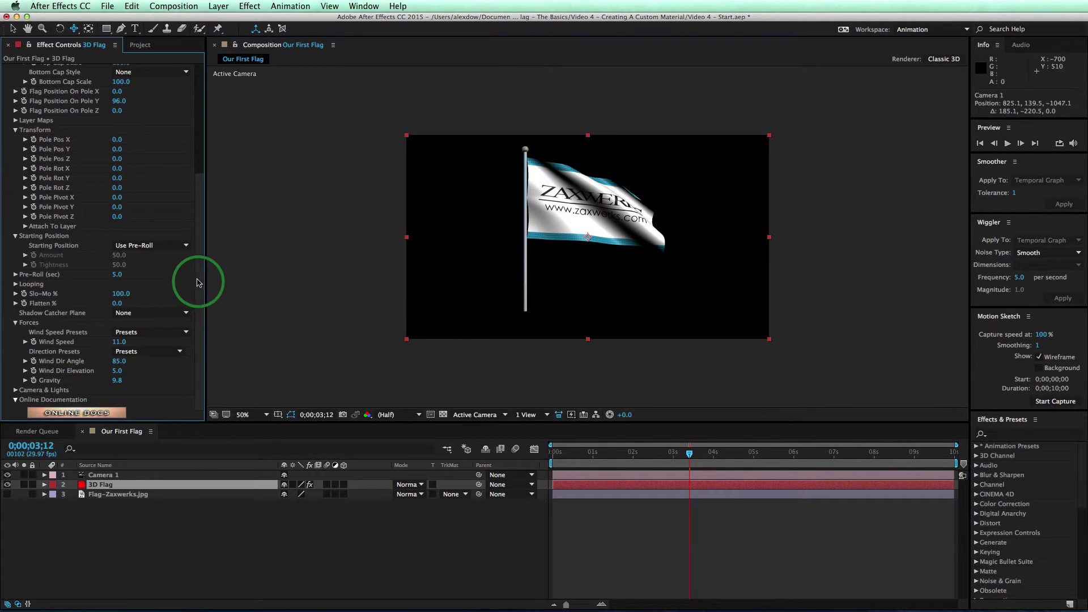
drag(198, 281, 198, 139)
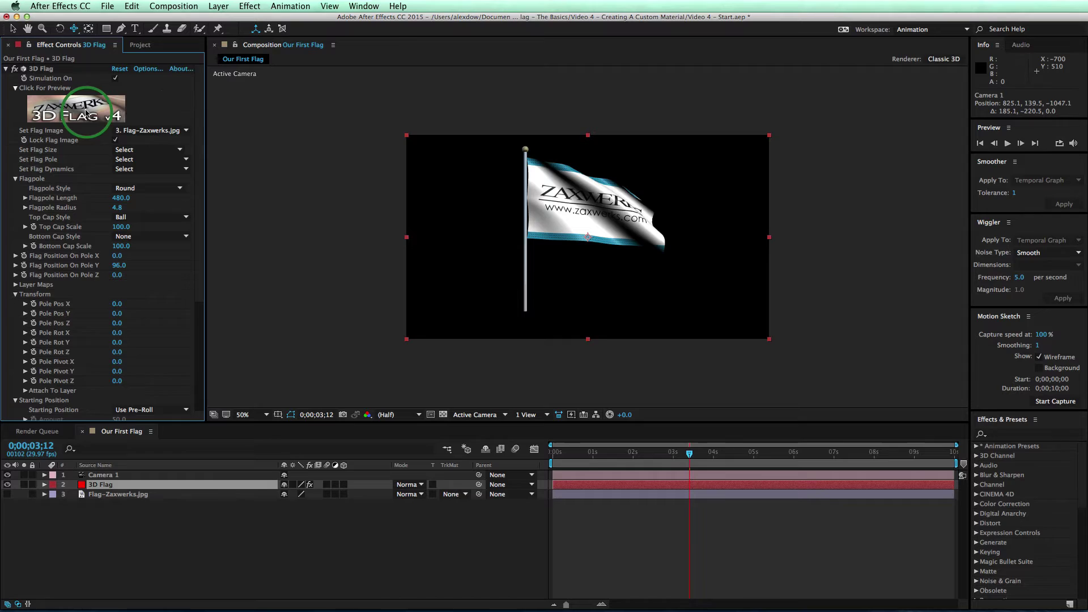
click(85, 110)
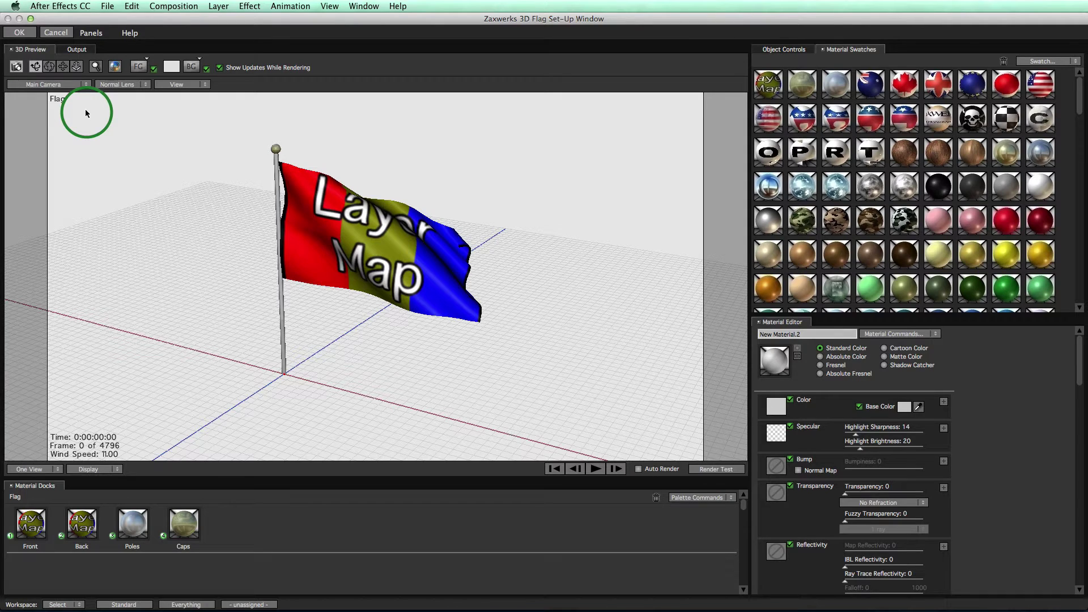
- Move the set-up window aside, then maximize it to fill the screen
click(85, 110)
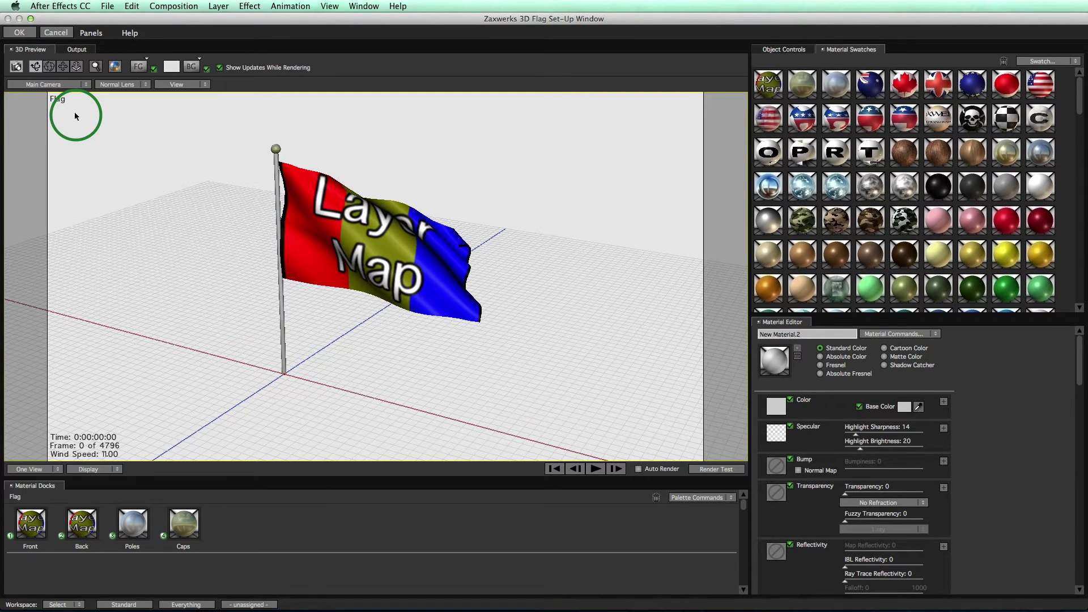
drag(78, 19, 388, 39)
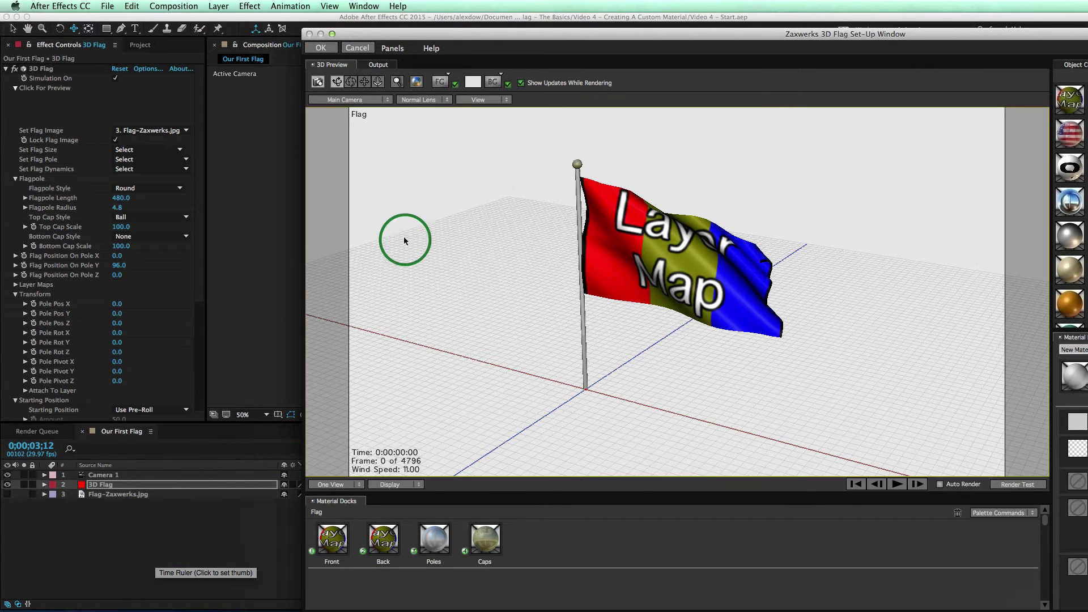
double_click(433, 34)
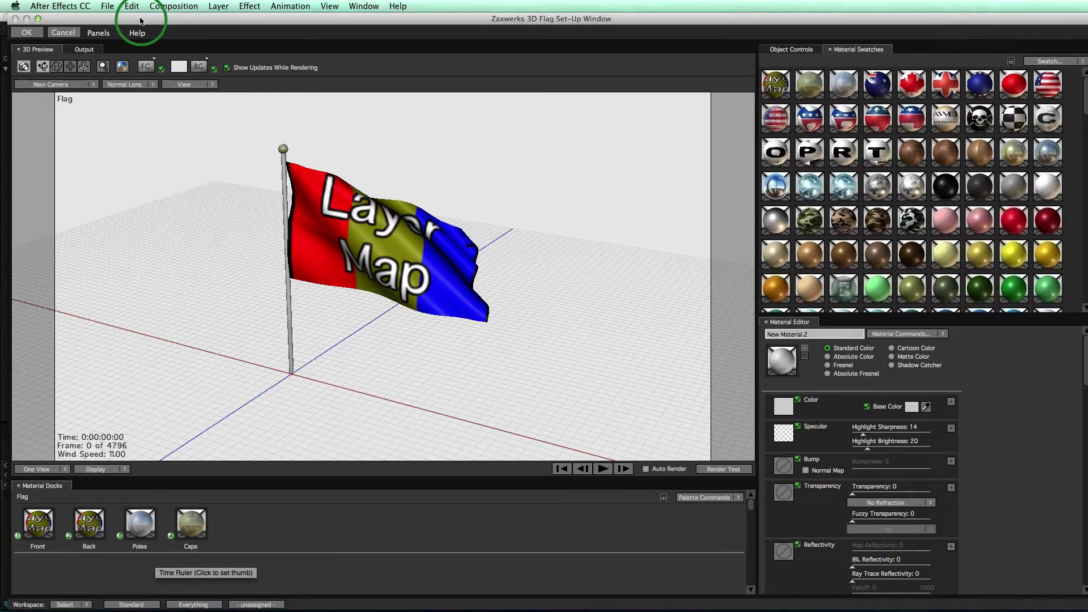
- Use the Standard layout with Object Controls beside the swatches and a wider 3D preview
click(132, 604)
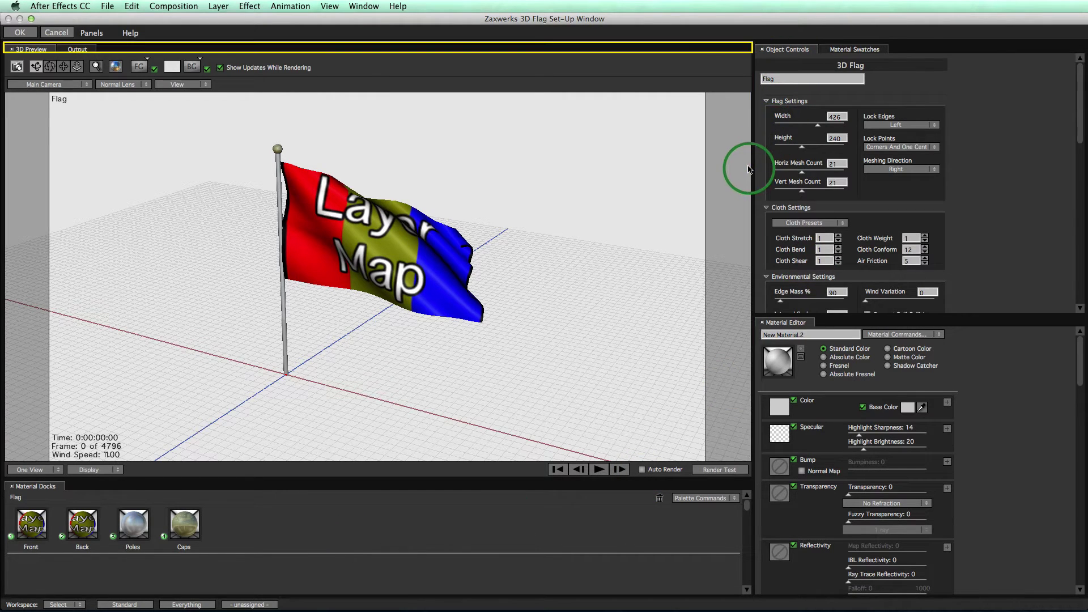
click(734, 151)
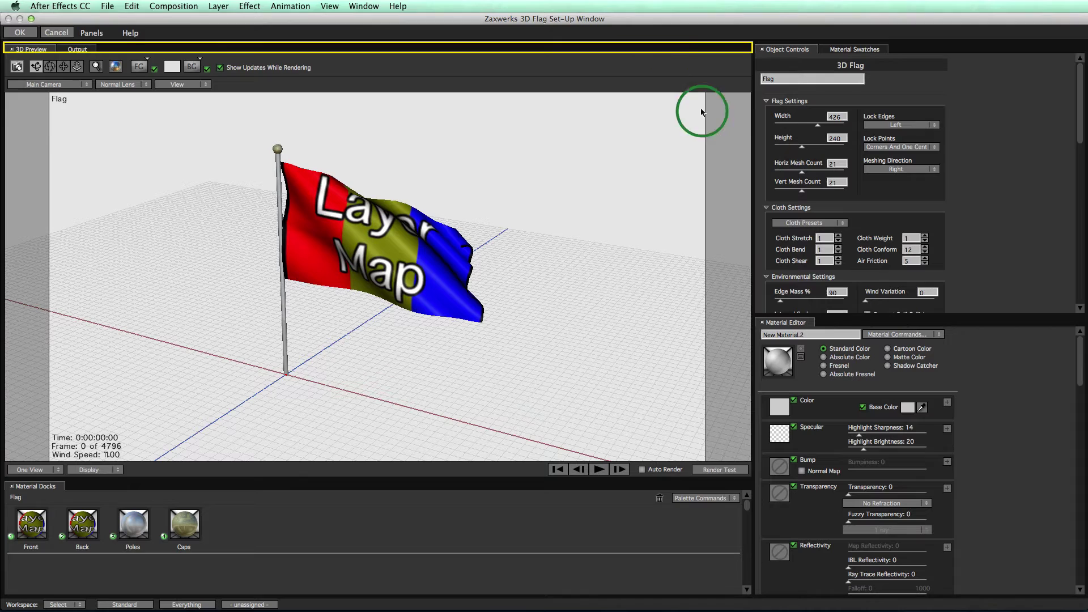
click(751, 145)
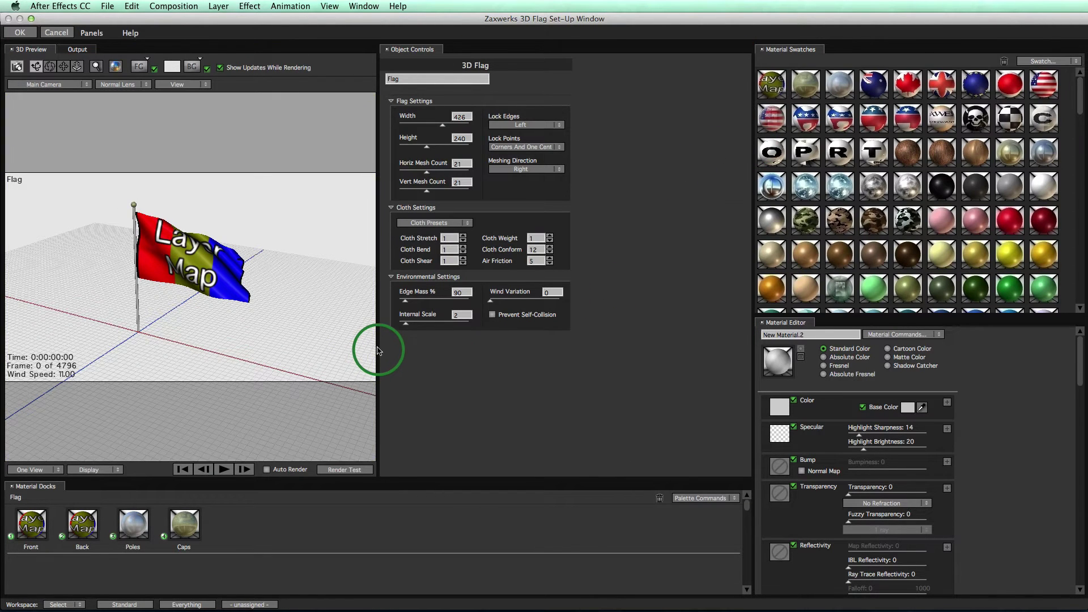
drag(379, 357, 544, 364)
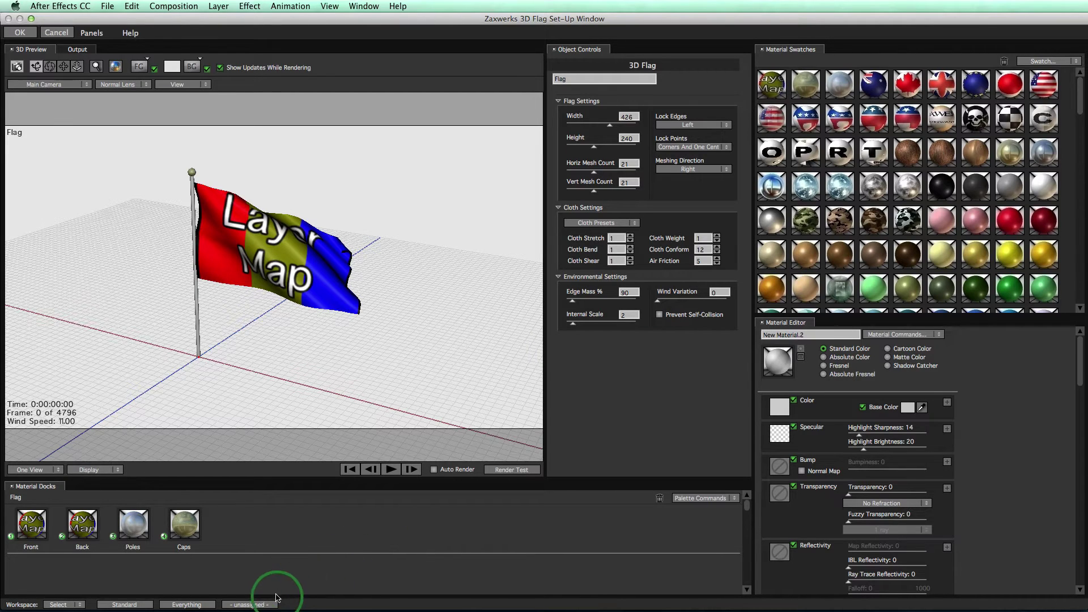
- Save the layout as a workspace named 'Workspace' and try switching between saved layouts
click(253, 605)
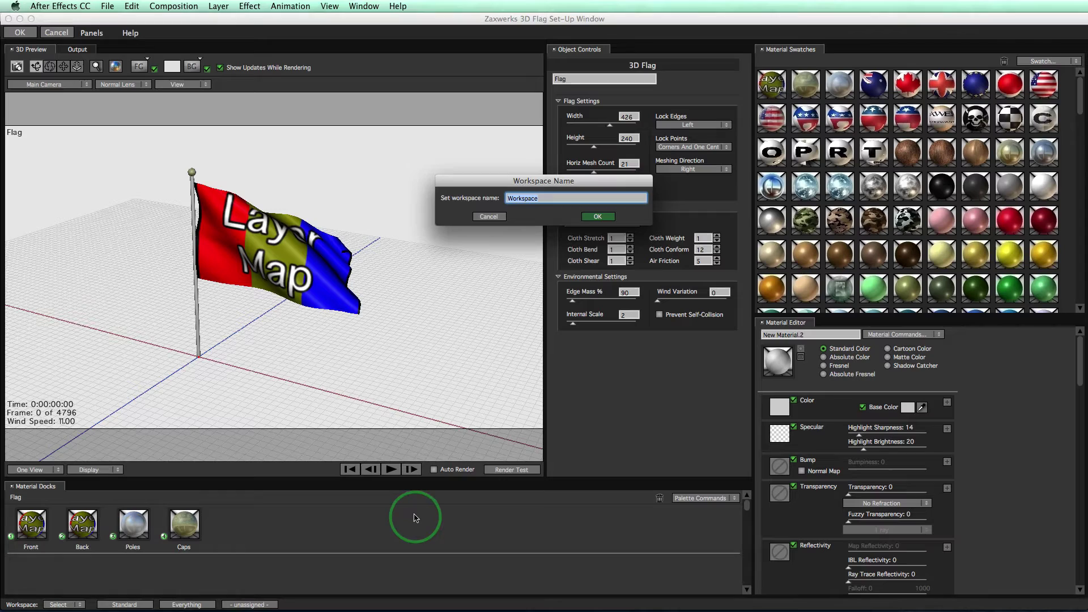
key(Return)
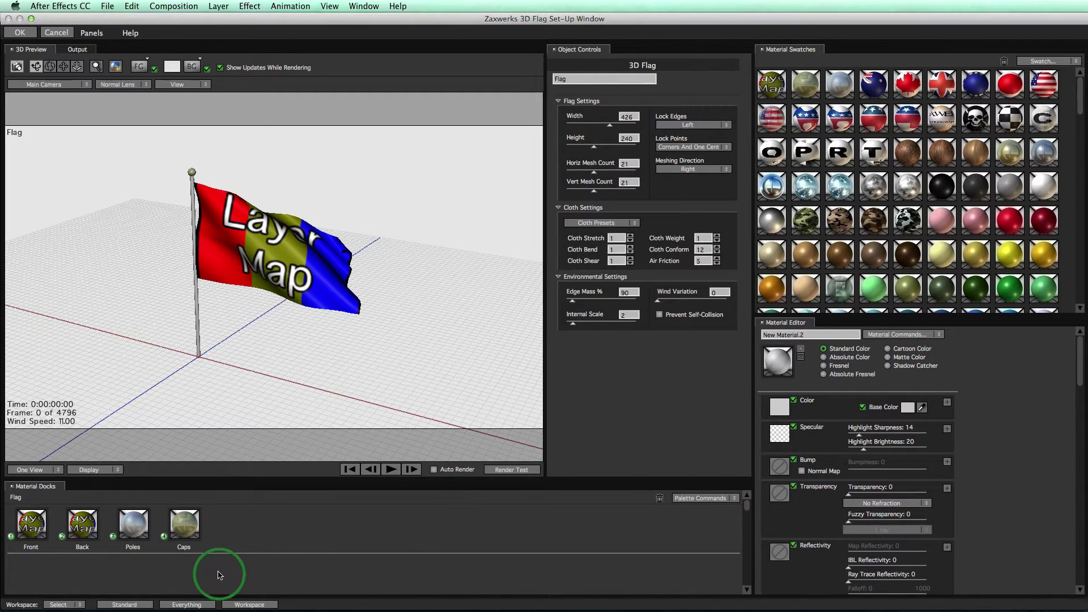
click(176, 604)
click(249, 604)
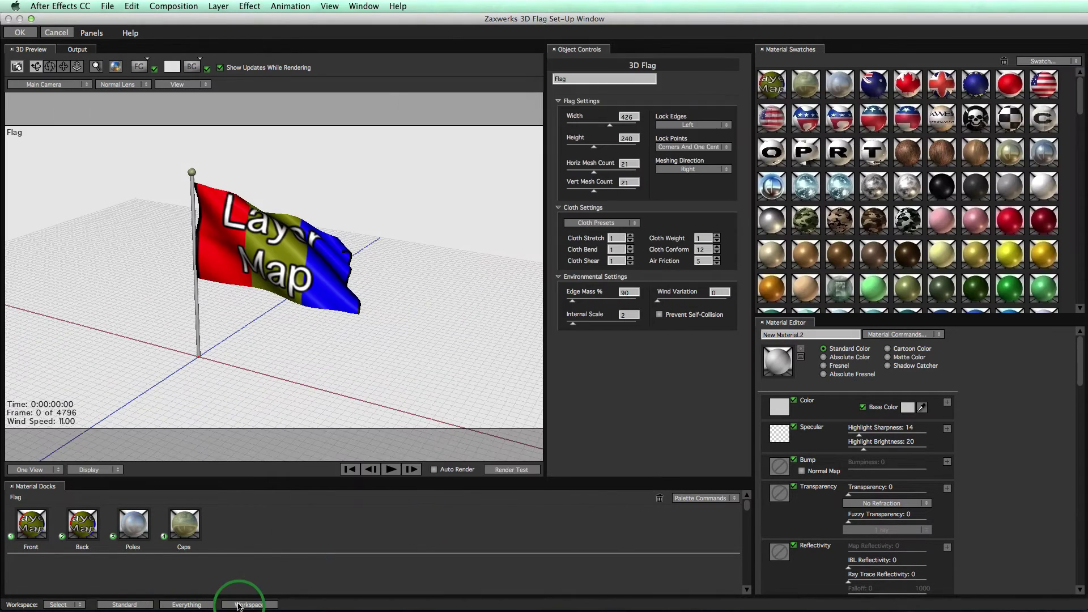
- Drag the pink satin swatch from the Material Swatches library onto the flag
click(127, 605)
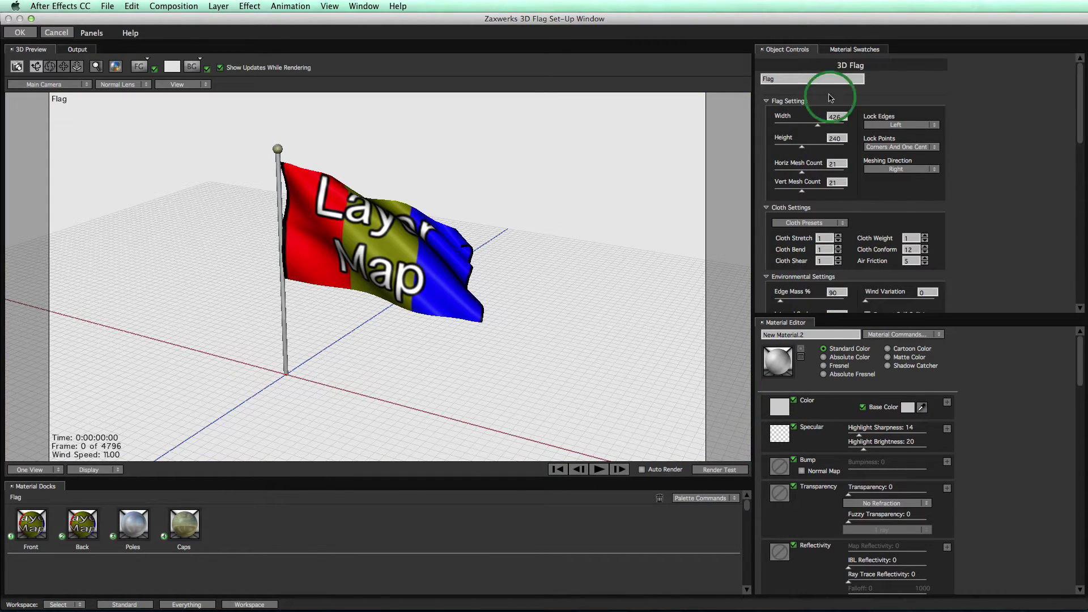
click(846, 53)
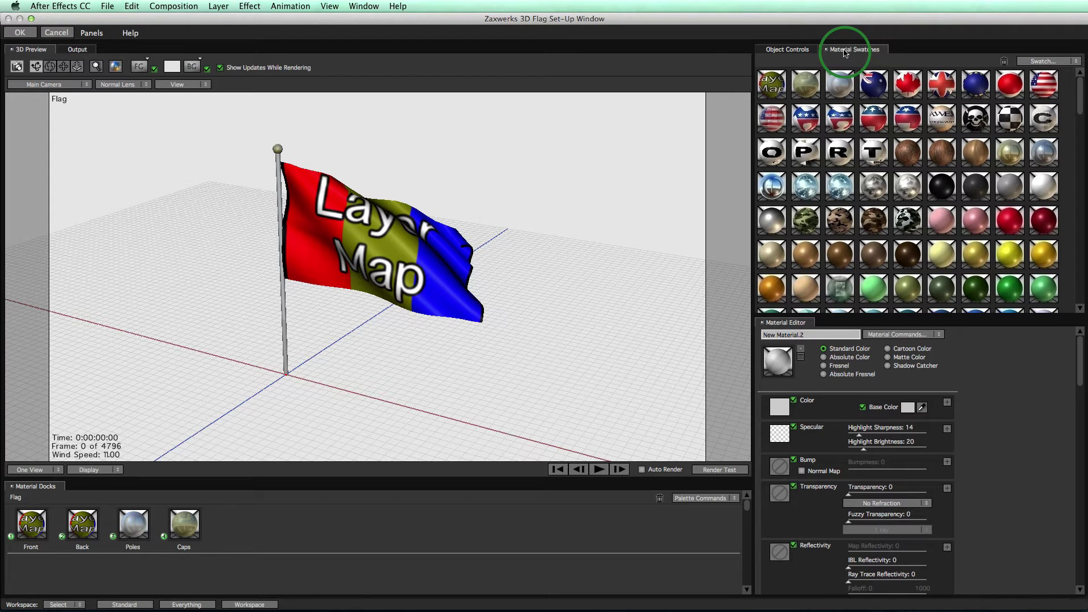
scroll(884, 170, down, 5)
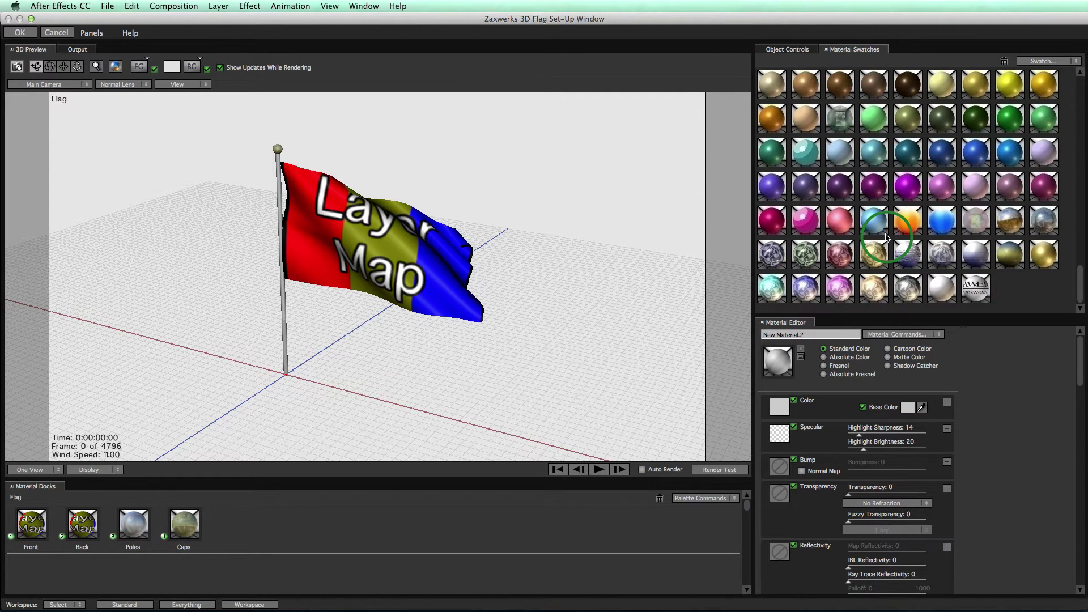
mouse_move(841, 223)
mouse_down()
mouse_move(448, 264)
mouse_move(360, 247)
mouse_up()
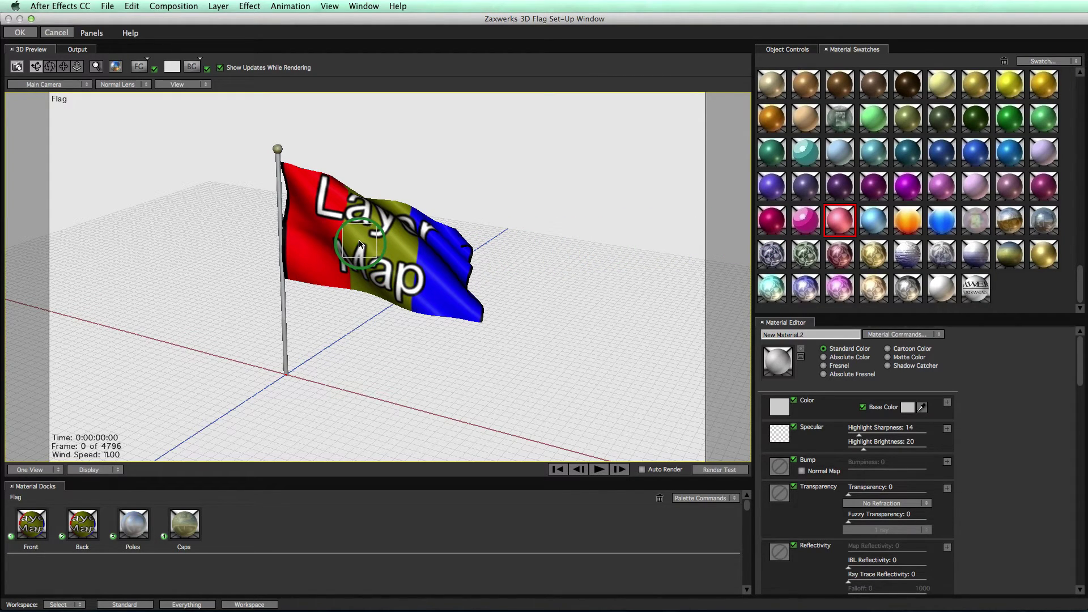
drag(361, 247, 360, 246)
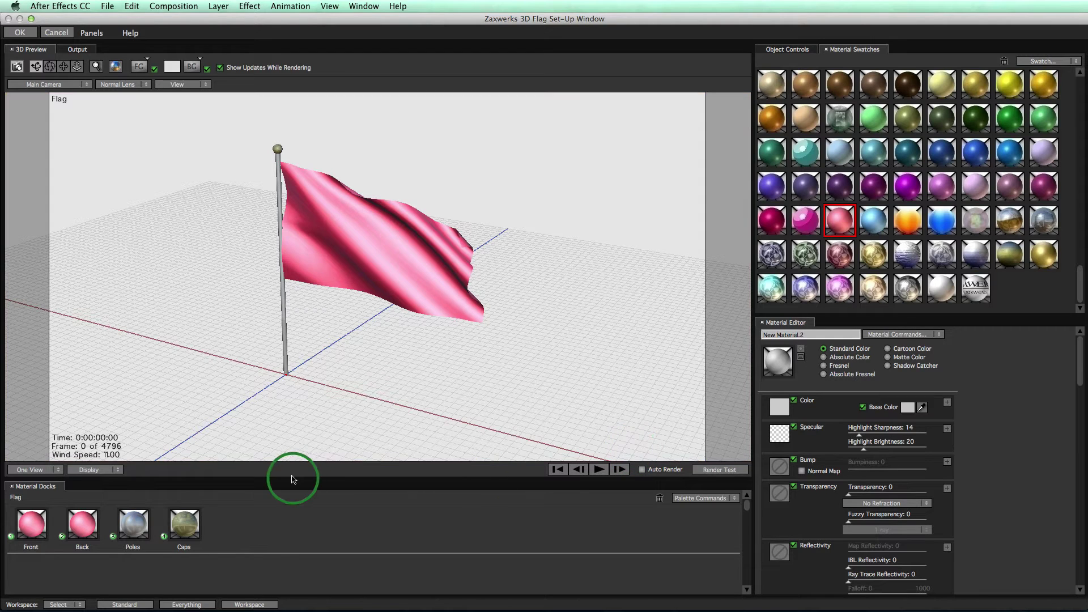
- Load the front material Satin Rose.1 from Material Docks into the Material Editor
click(30, 525)
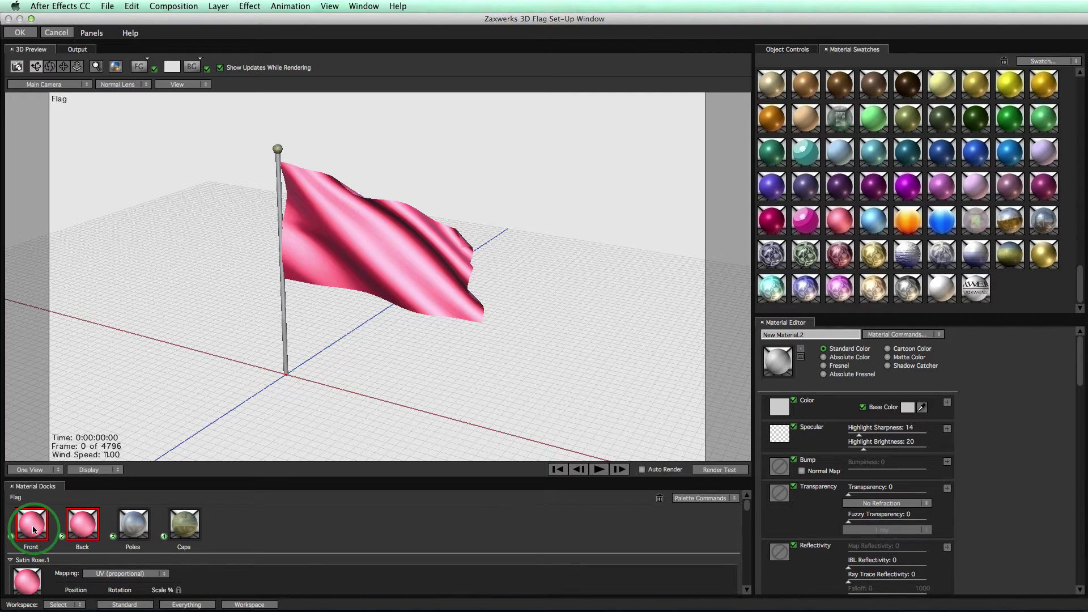
double_click(35, 528)
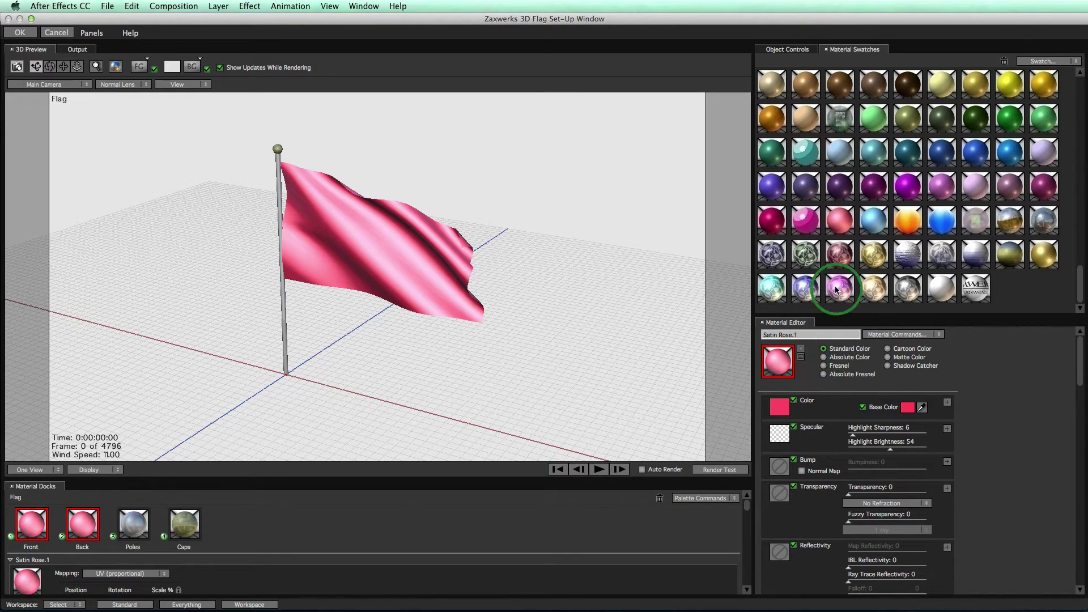
- Set the Satin Rose.1 base colour to pale blue with the colour picker
click(840, 220)
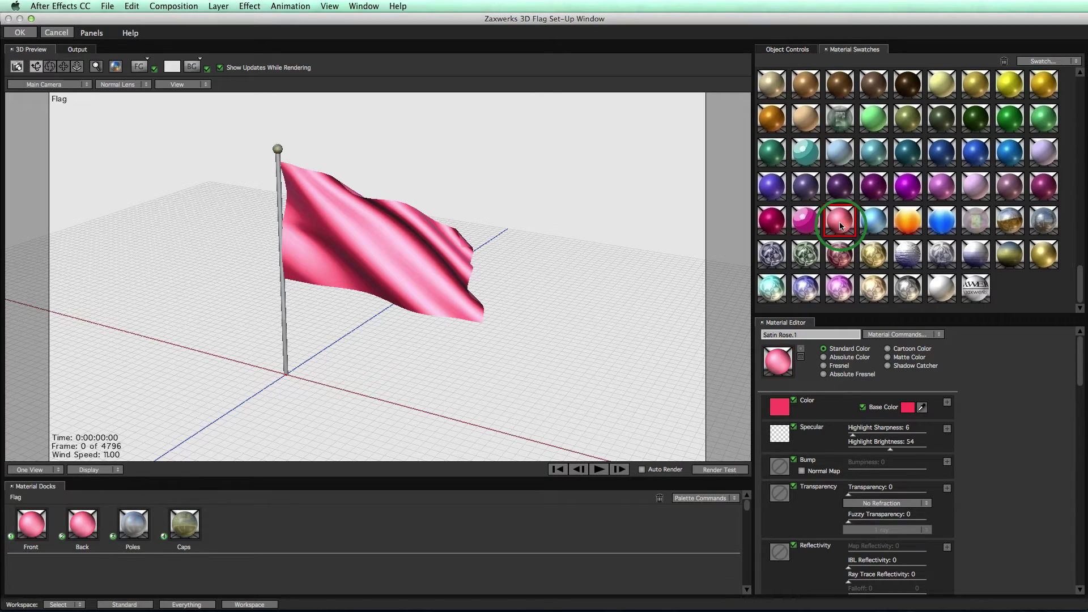
click(777, 364)
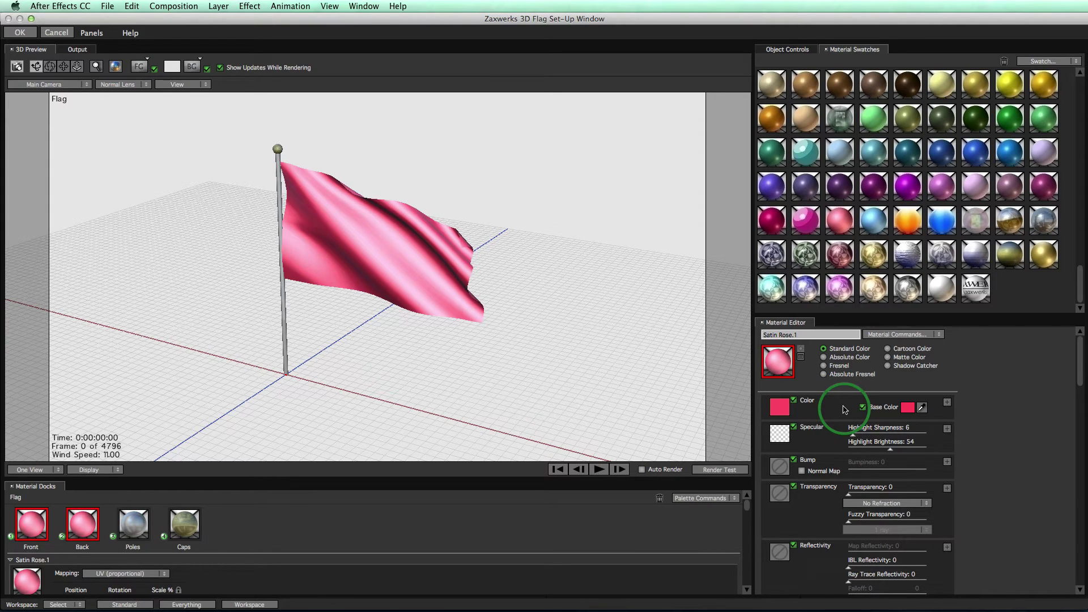
click(907, 407)
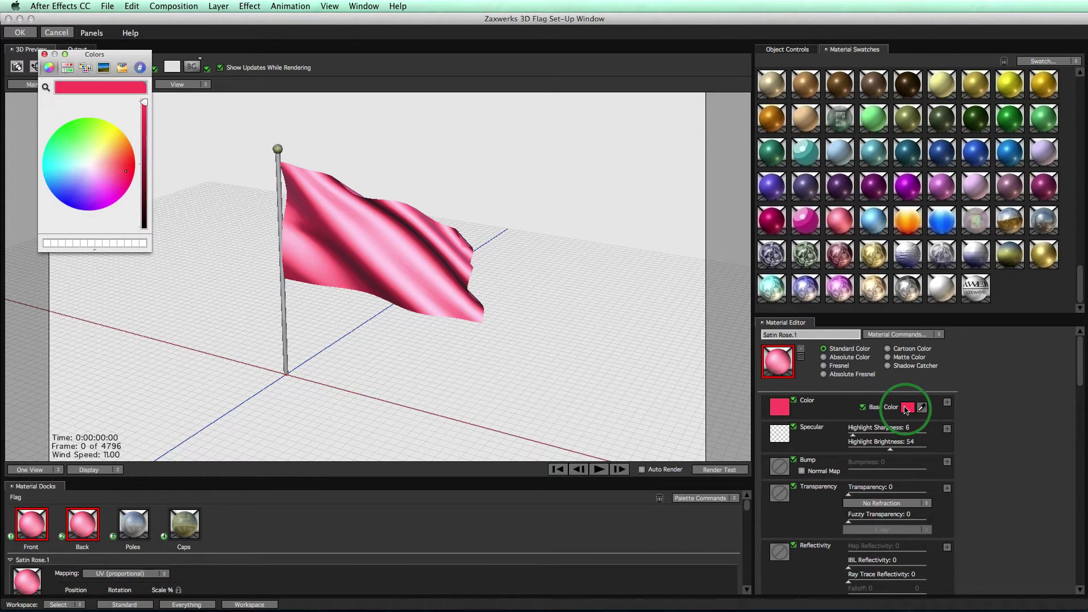
drag(81, 179, 78, 178)
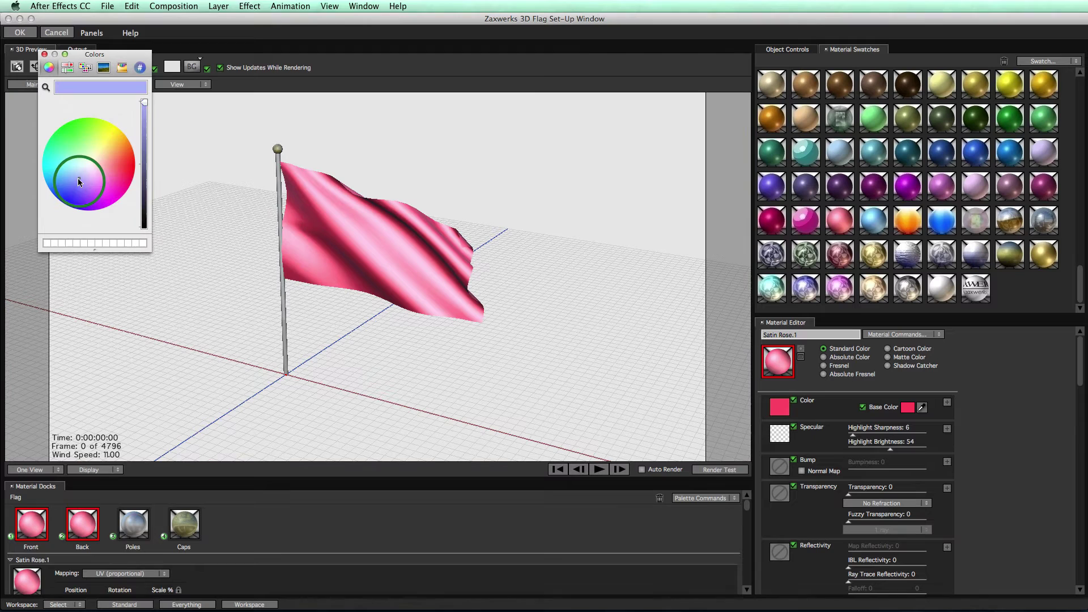
click(45, 54)
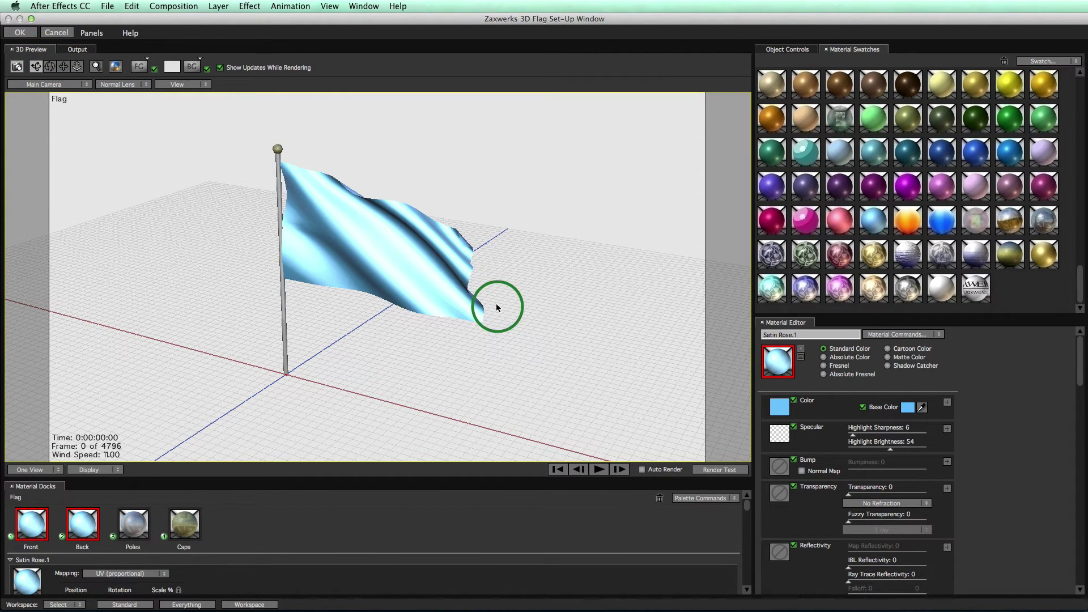
- Load Flag-Zaxwerks.jpg as the colour texture of Satin Rose.1
double_click(777, 409)
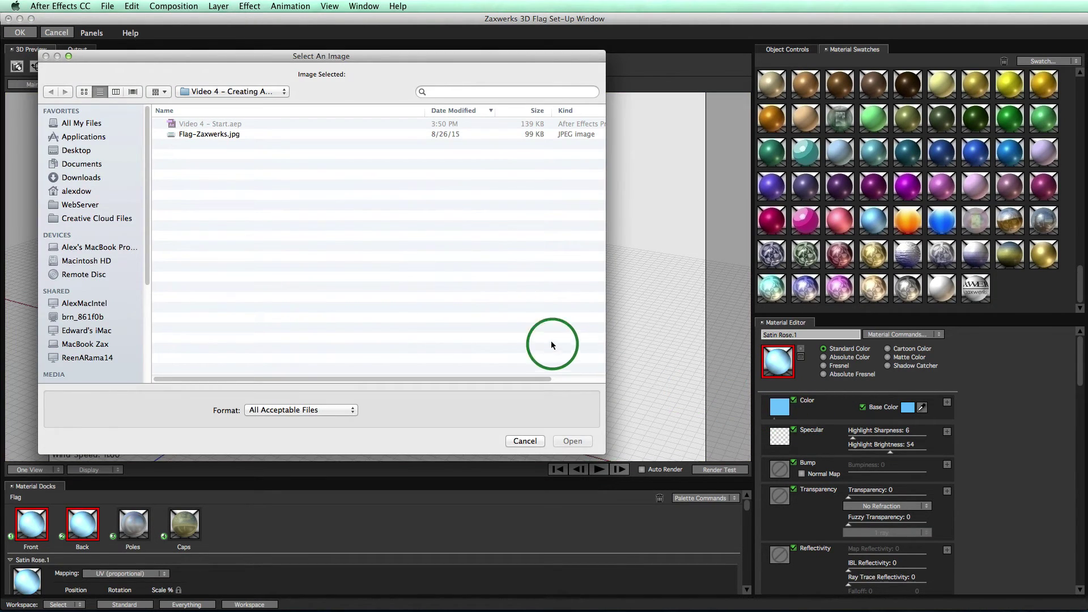
click(188, 135)
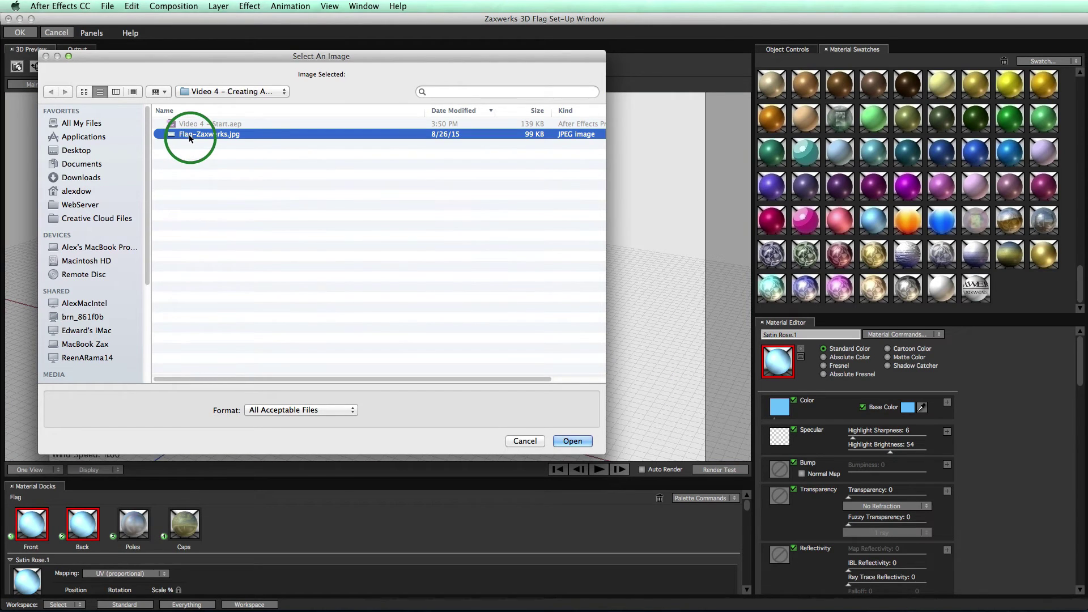
click(572, 442)
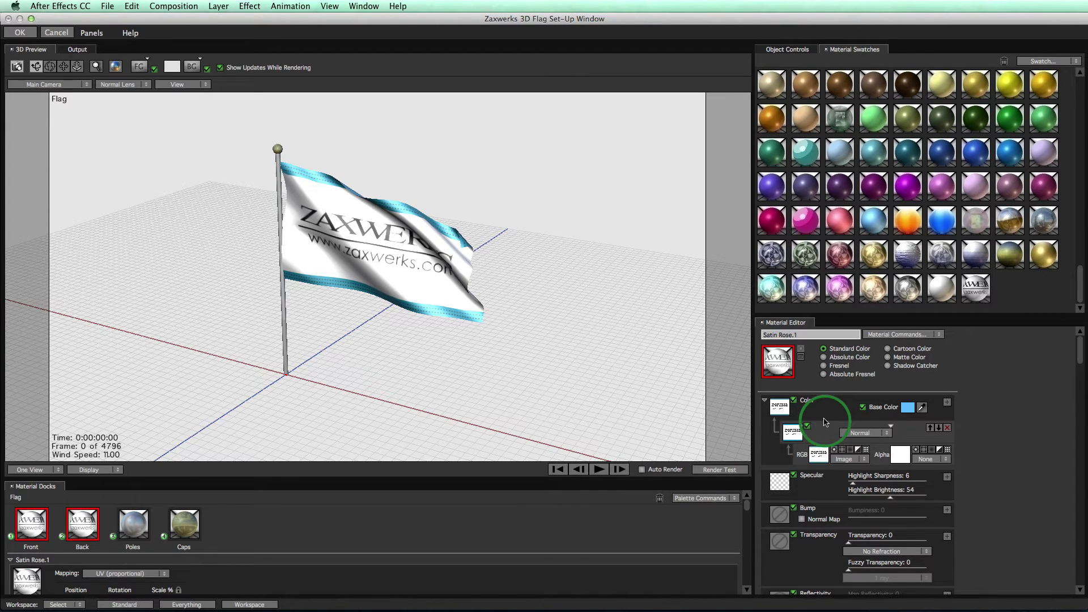
scroll(824, 414, down, 1)
scroll(838, 468, down, 1)
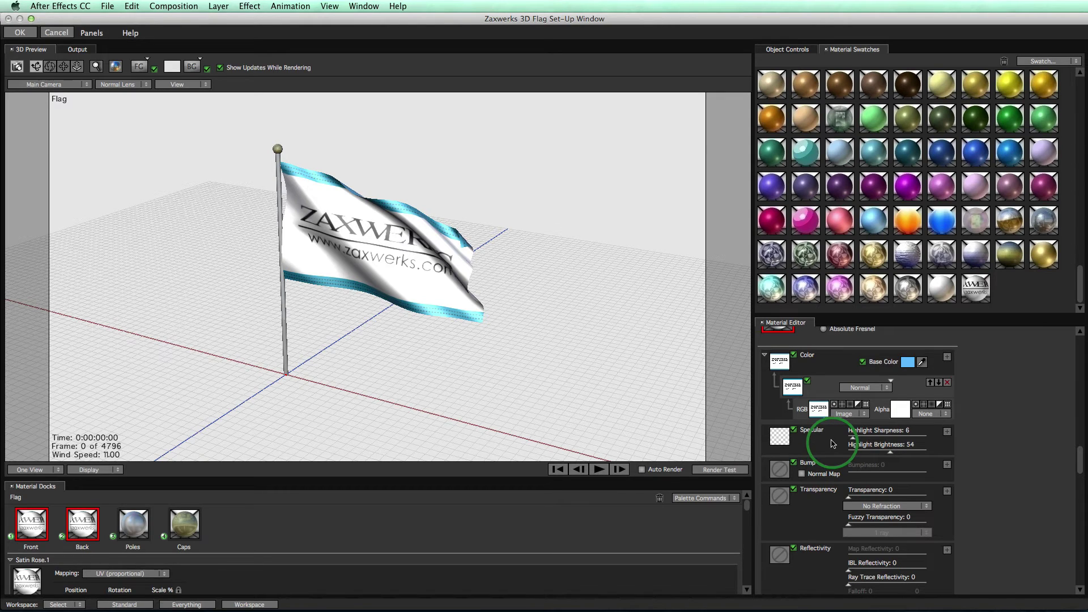
drag(1080, 477, 1081, 544)
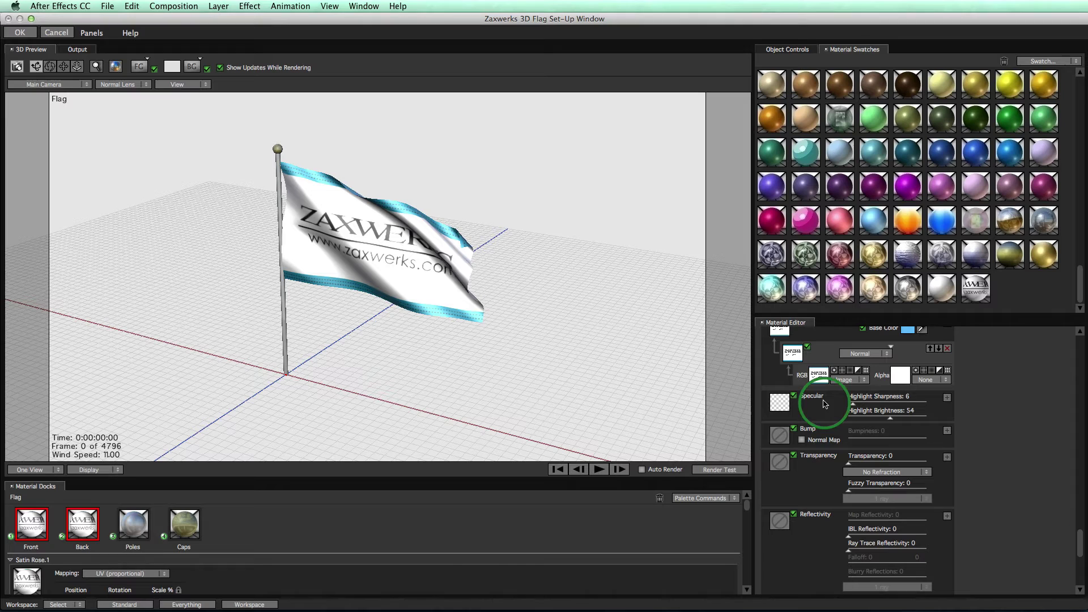
- Set highlight sharpness to 57 and brightness to 25, toggling Specular off and on
drag(873, 400, 901, 400)
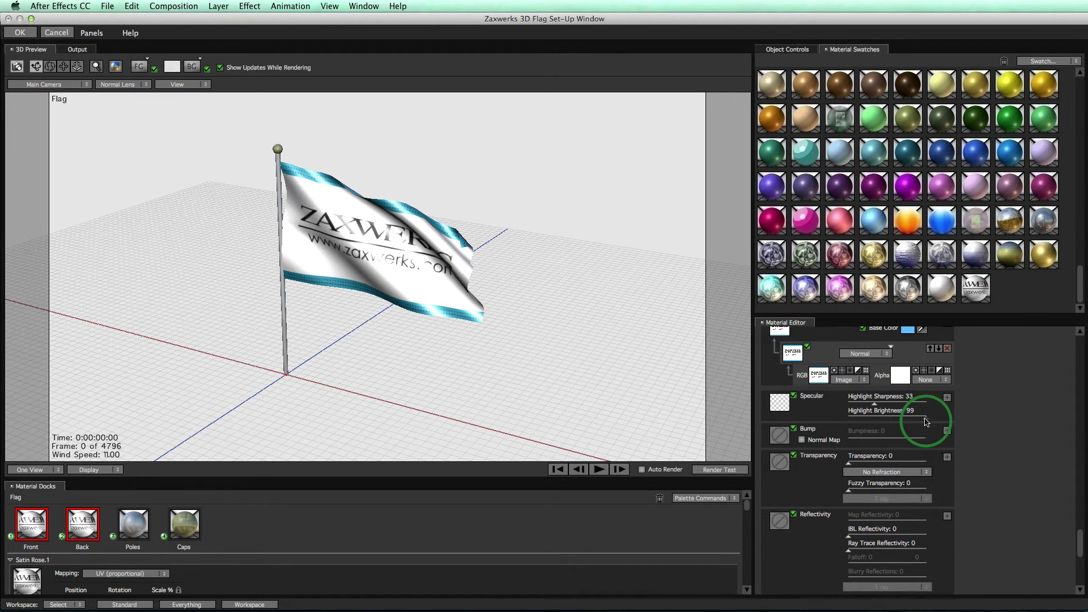
mouse_move(911, 411)
mouse_down()
mouse_move(895, 413)
mouse_move(920, 421)
mouse_up()
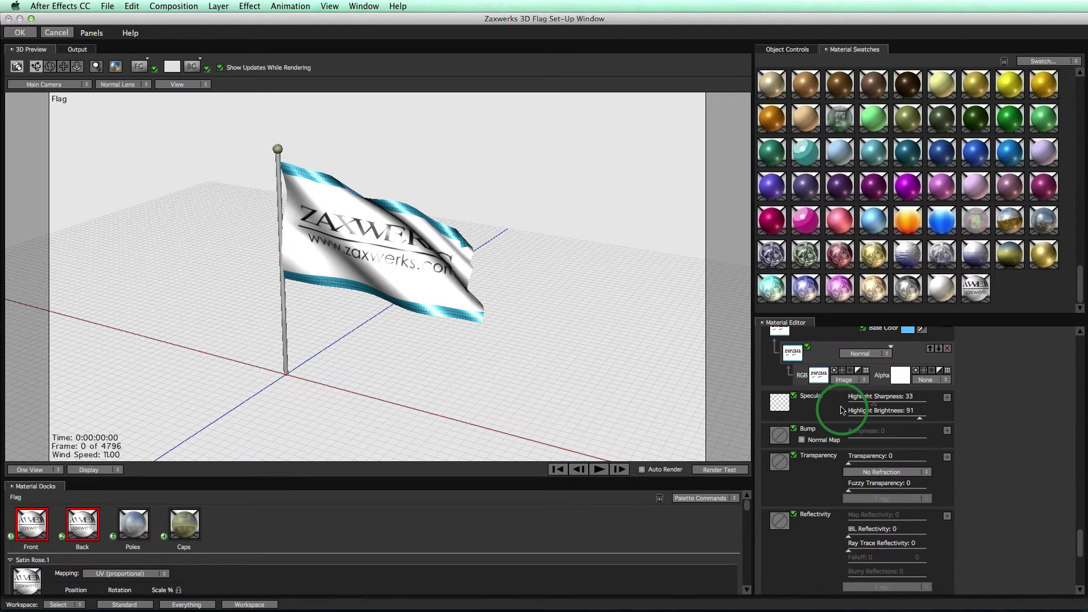
mouse_move(859, 400)
mouse_down()
mouse_move(849, 400)
mouse_move(915, 399)
mouse_up()
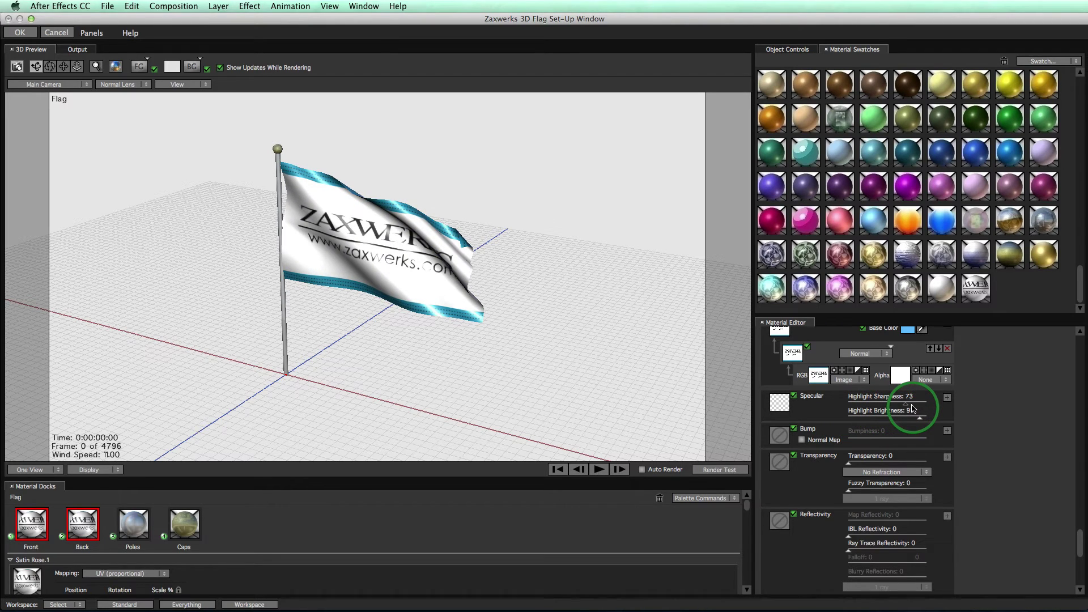
drag(902, 420, 864, 419)
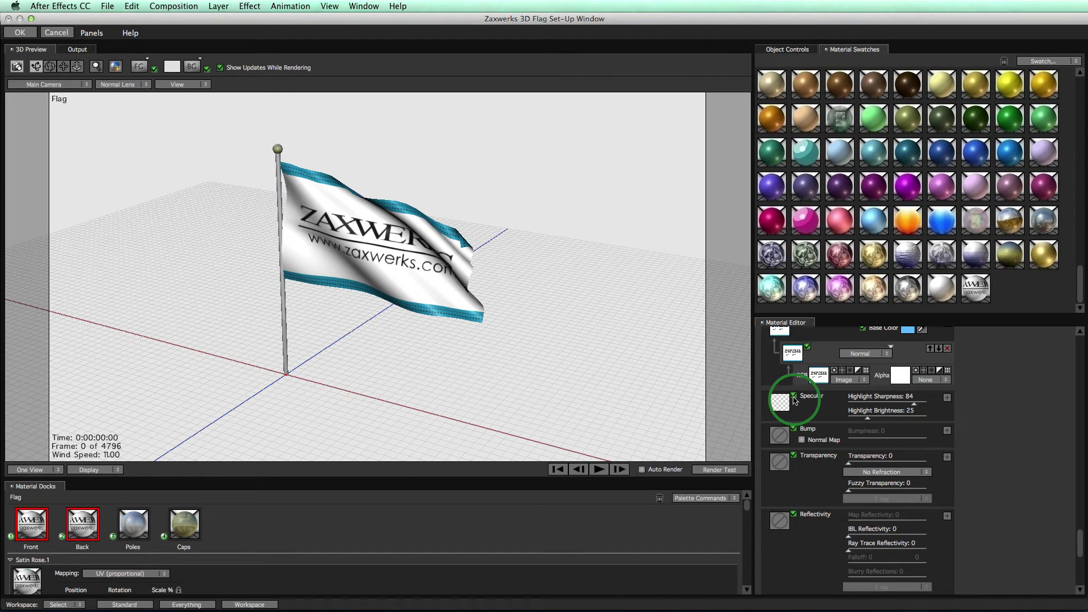
click(794, 396)
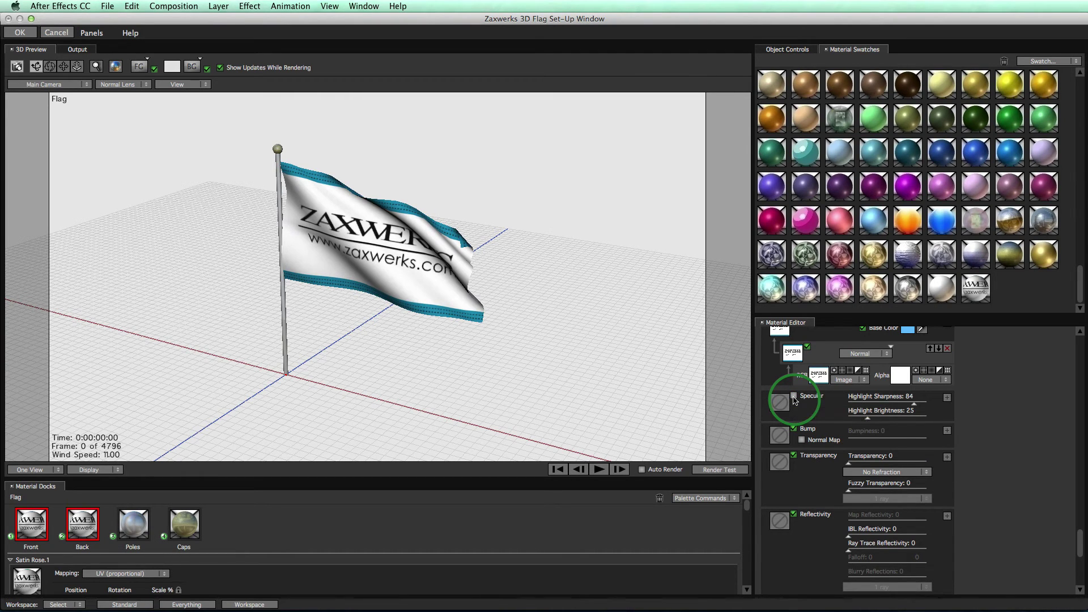
click(795, 398)
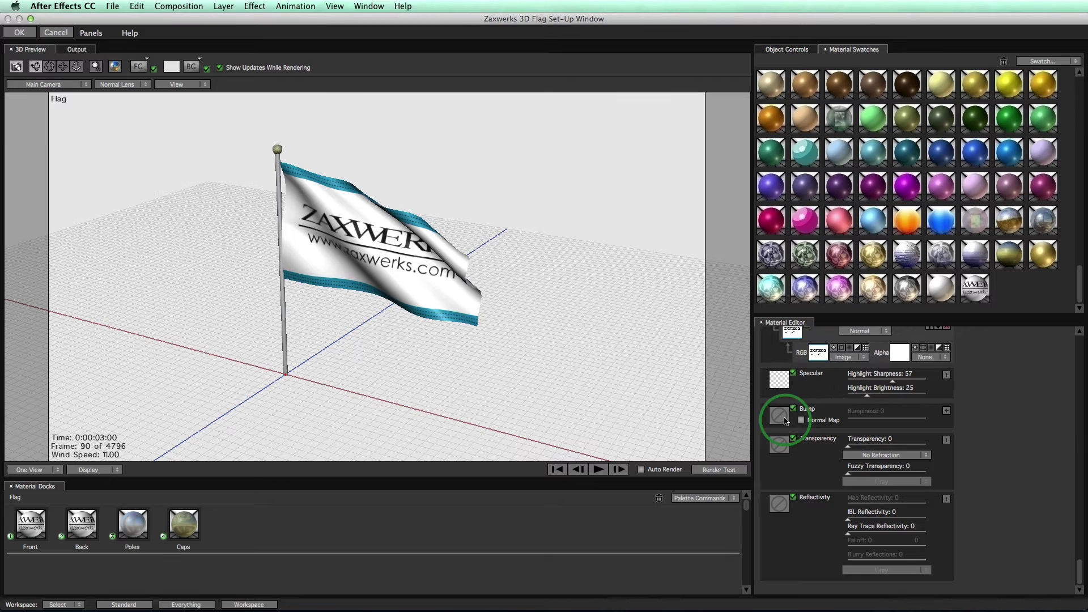
- Load fabric.jpg as the bump texture with bumpiness 100
click(779, 416)
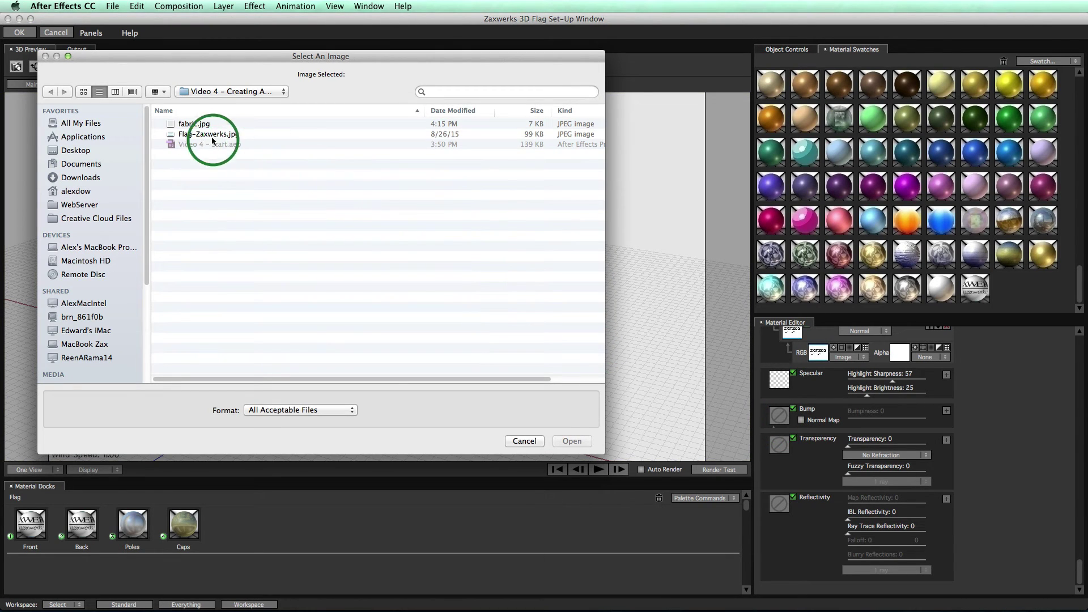
double_click(193, 123)
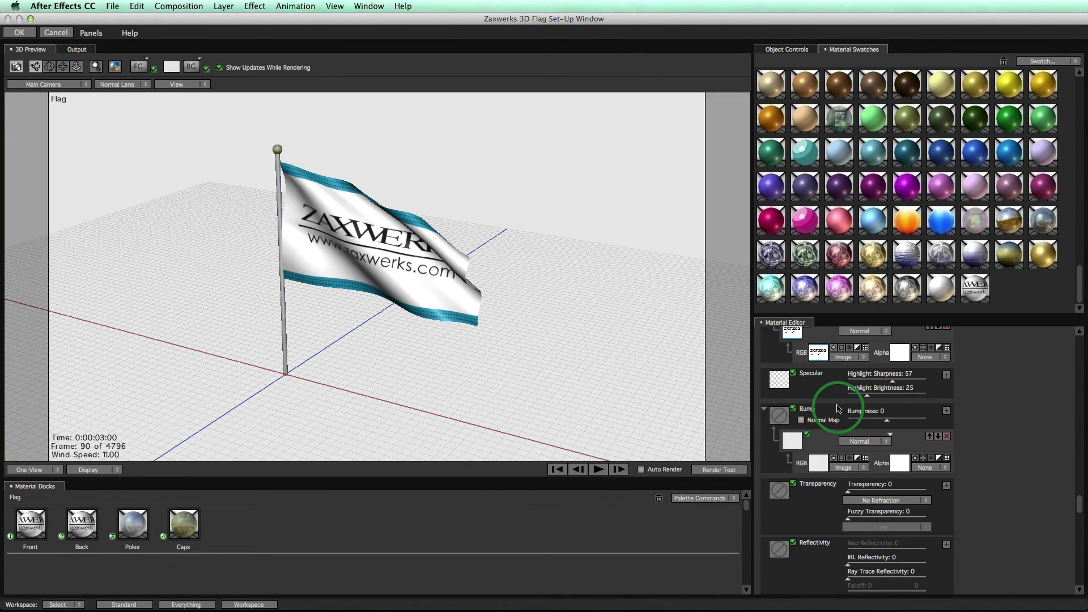
drag(886, 420, 889, 421)
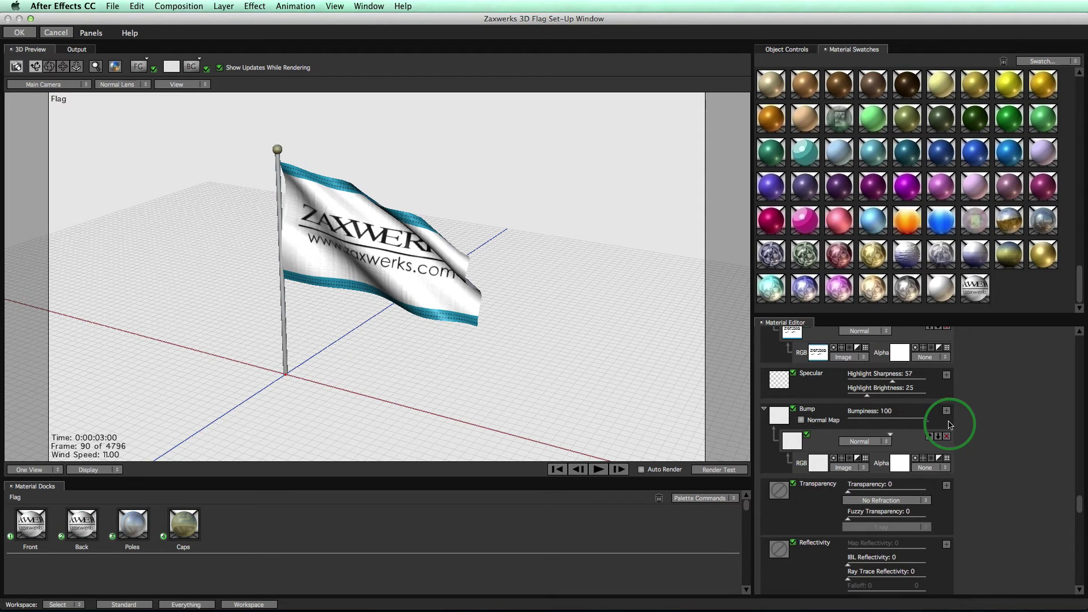
- Turn off specular highlights and play, then stop, the flag animation preview
click(794, 373)
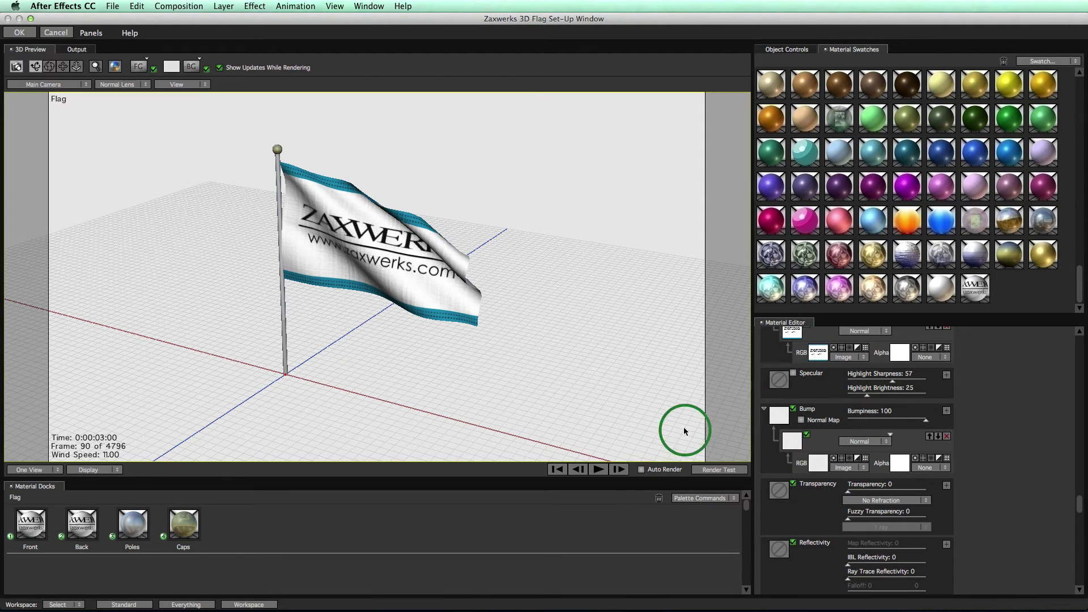
click(598, 470)
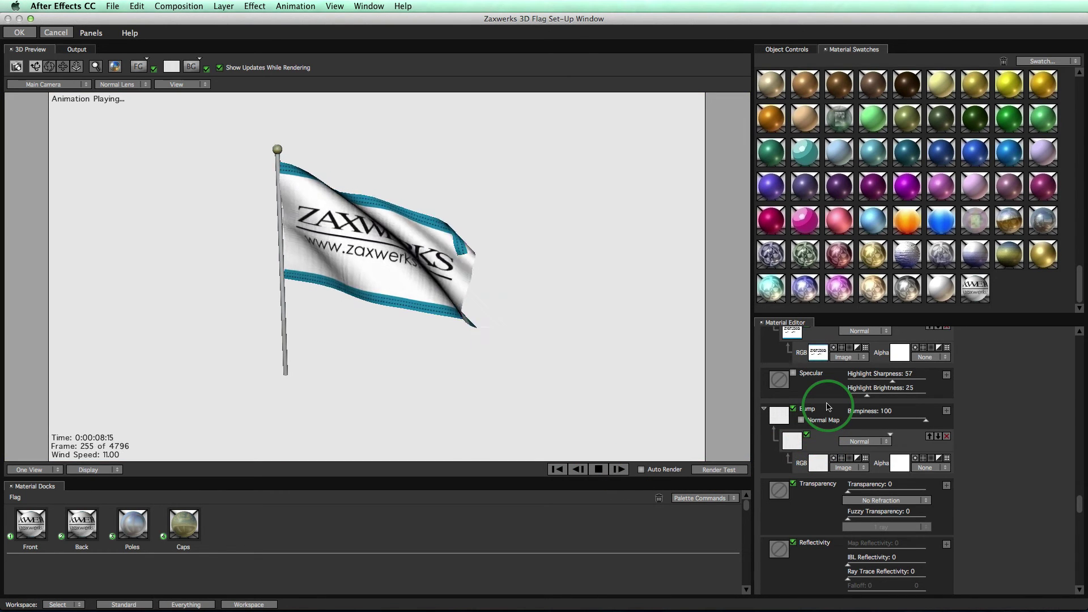
click(599, 470)
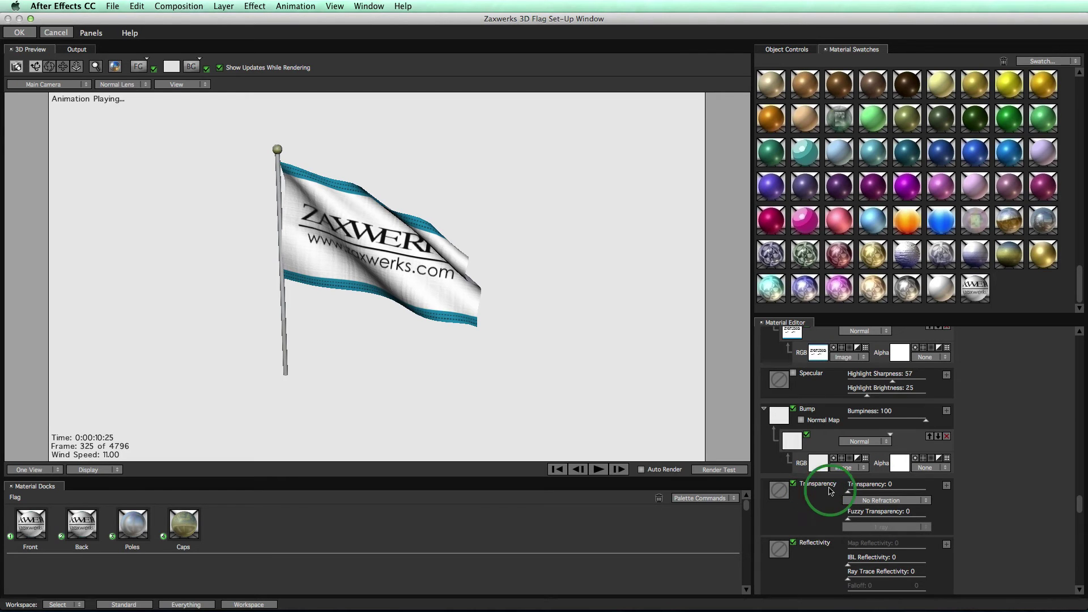
drag(1078, 279, 1077, 136)
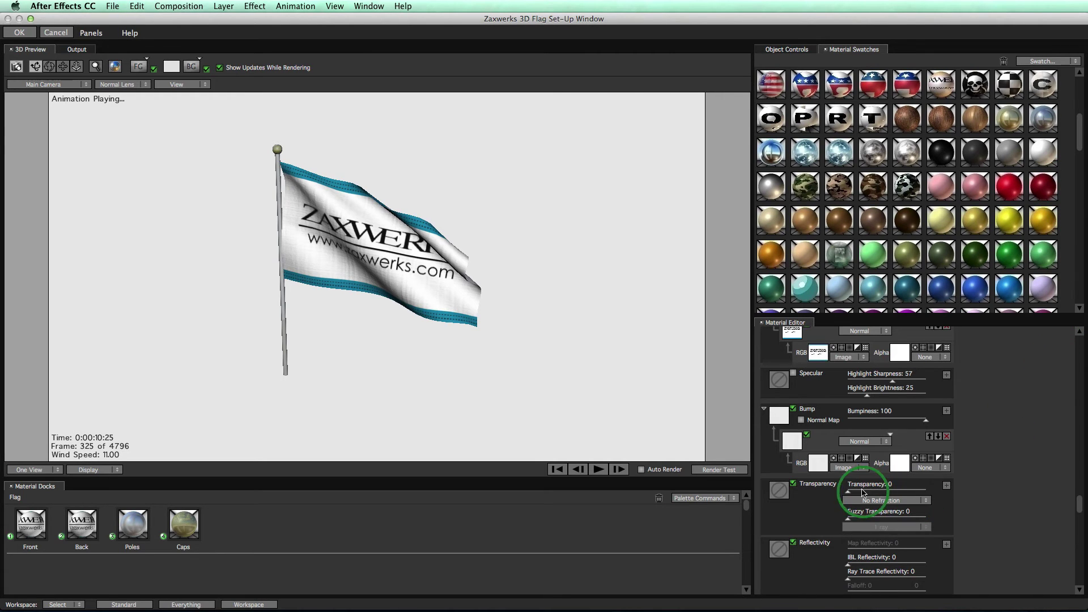
- Raise the flag material's Transparency to 35 so the logo flag is slightly see-through
mouse_move(848, 493)
mouse_down()
mouse_move(902, 497)
mouse_move(879, 497)
mouse_up()
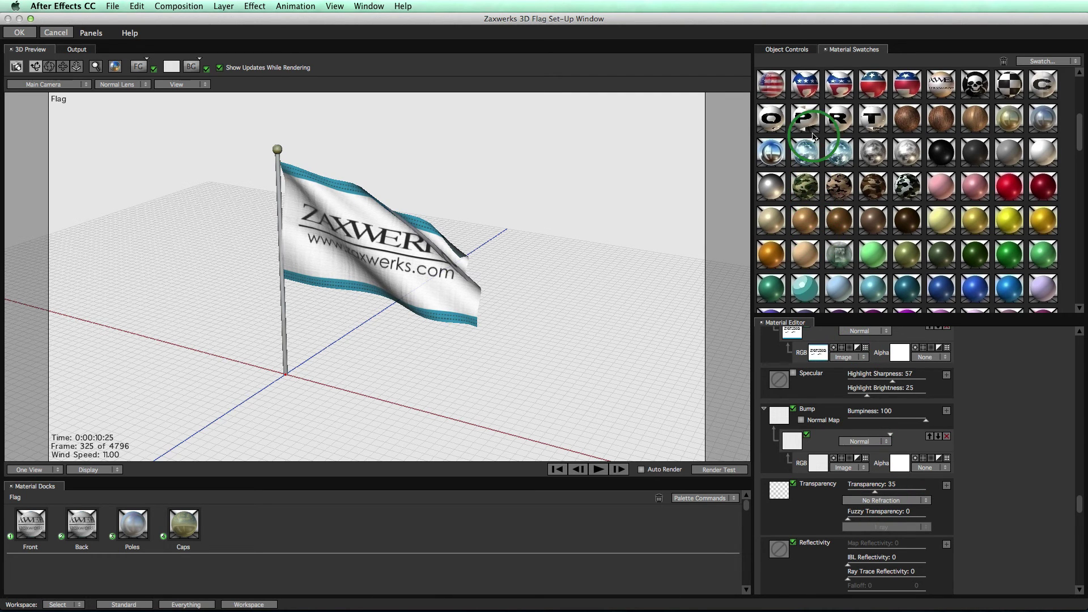
- Apply the lettered P material, preview the animation, then apply the tattered T material
drag(807, 114, 379, 260)
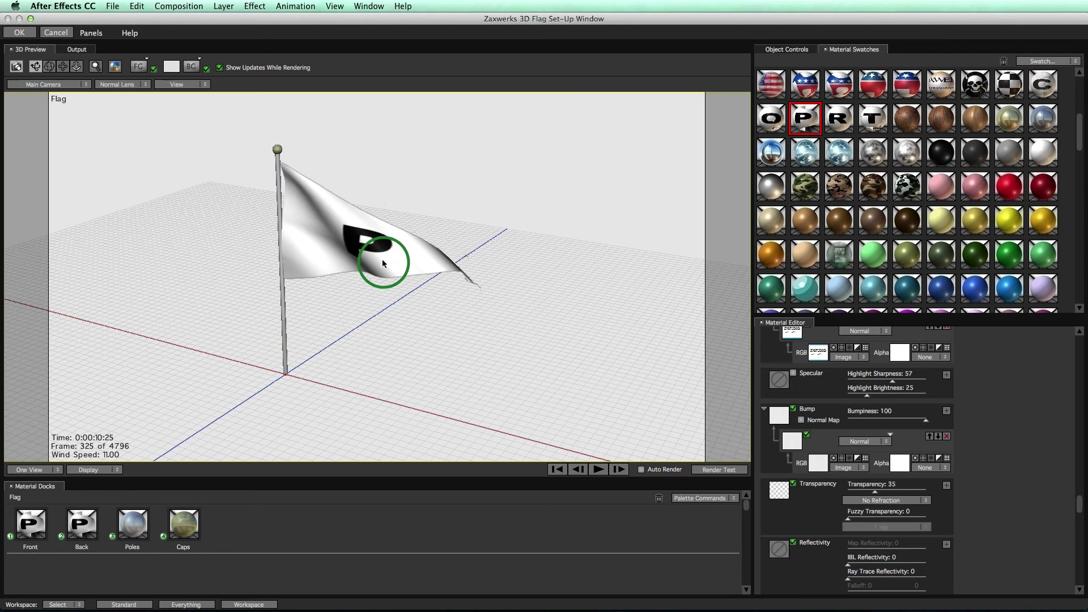
click(598, 469)
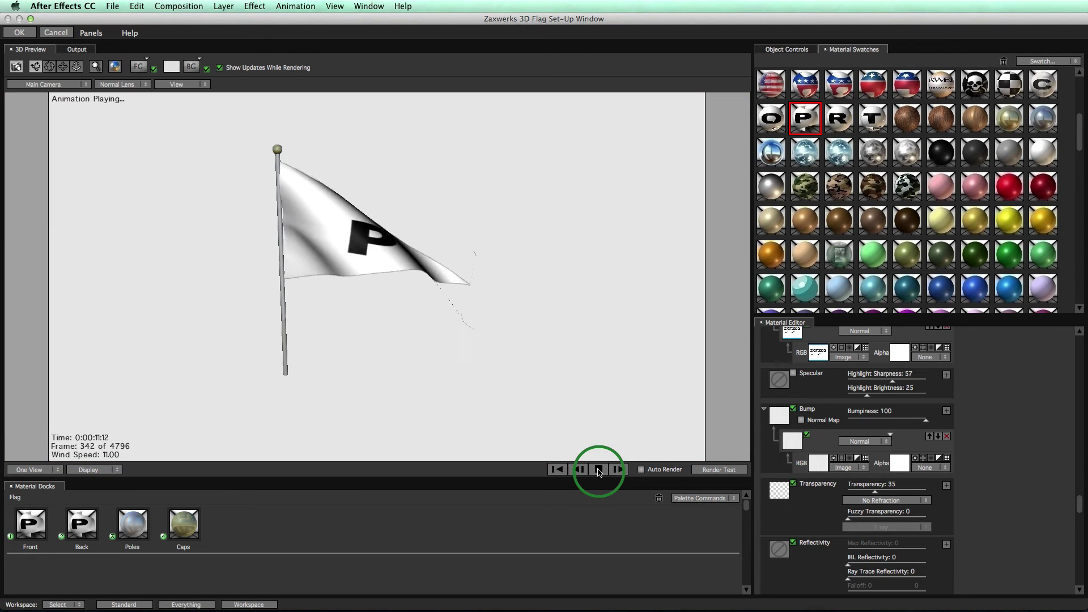
click(598, 469)
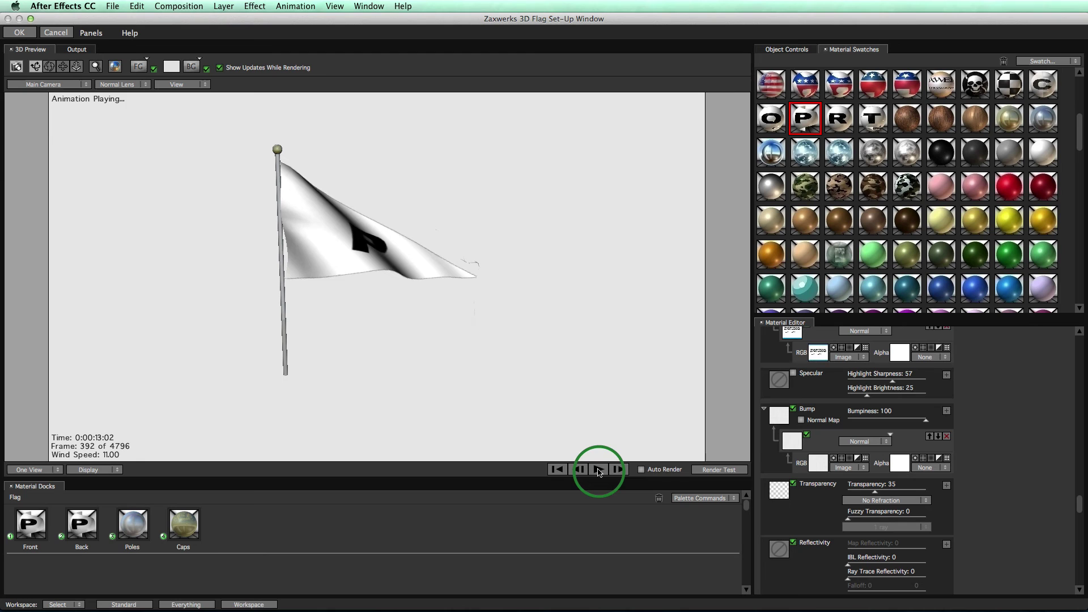
drag(873, 118, 349, 246)
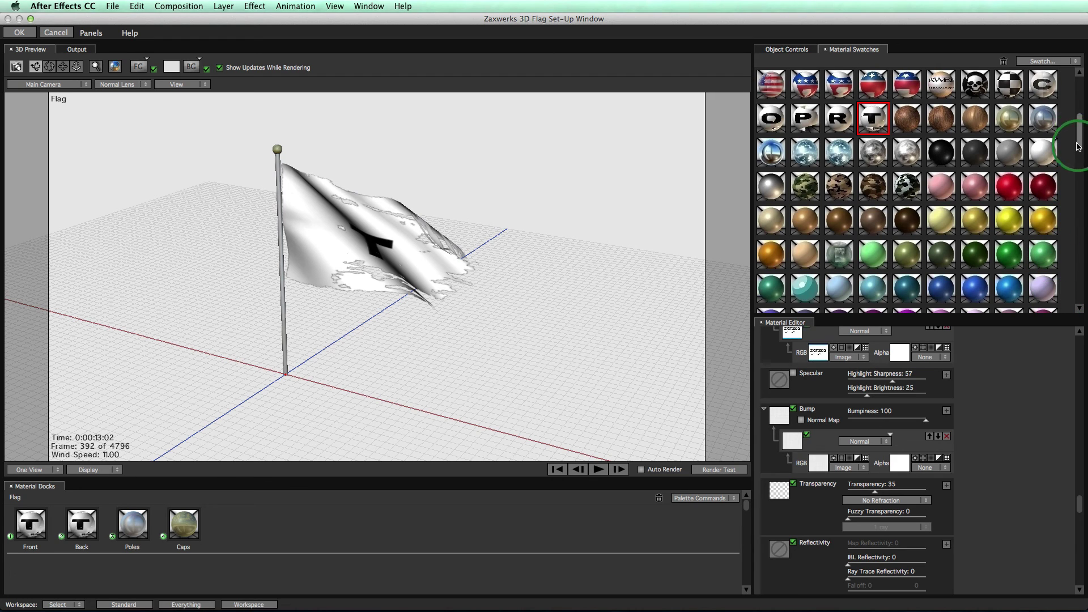
drag(1077, 147, 1078, 289)
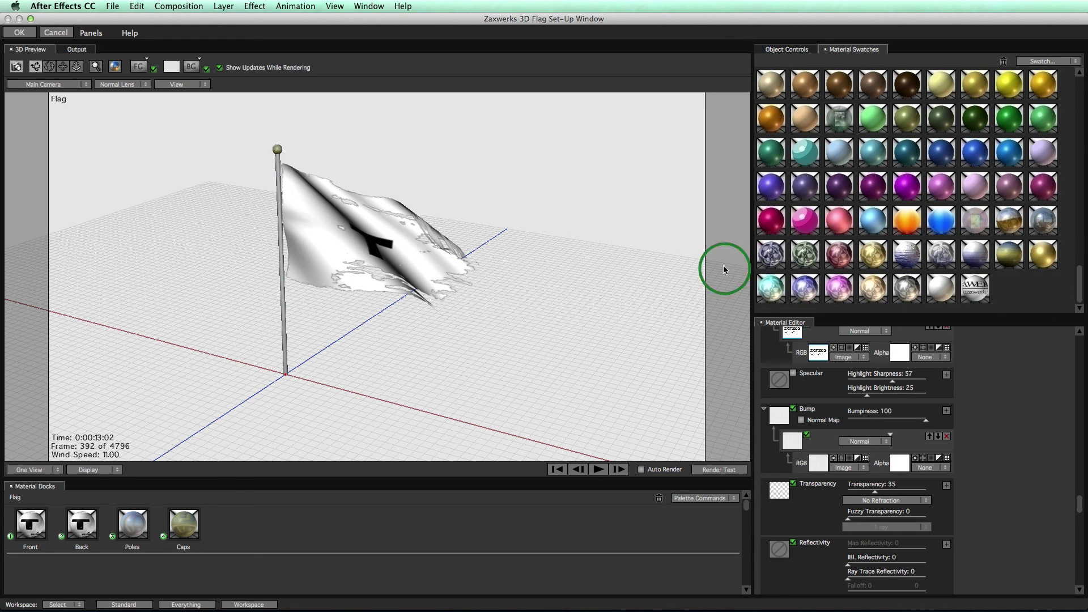
- Apply the blue, green and pink reflective swatches during playback, finishing with shiny gold
drag(770, 254, 374, 247)
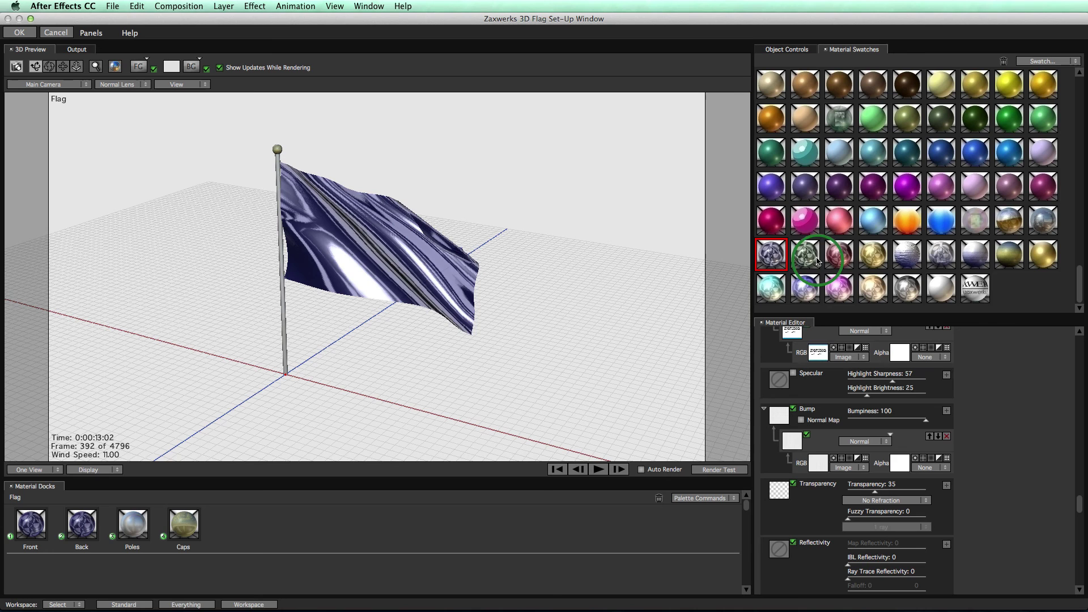
drag(807, 254, 400, 273)
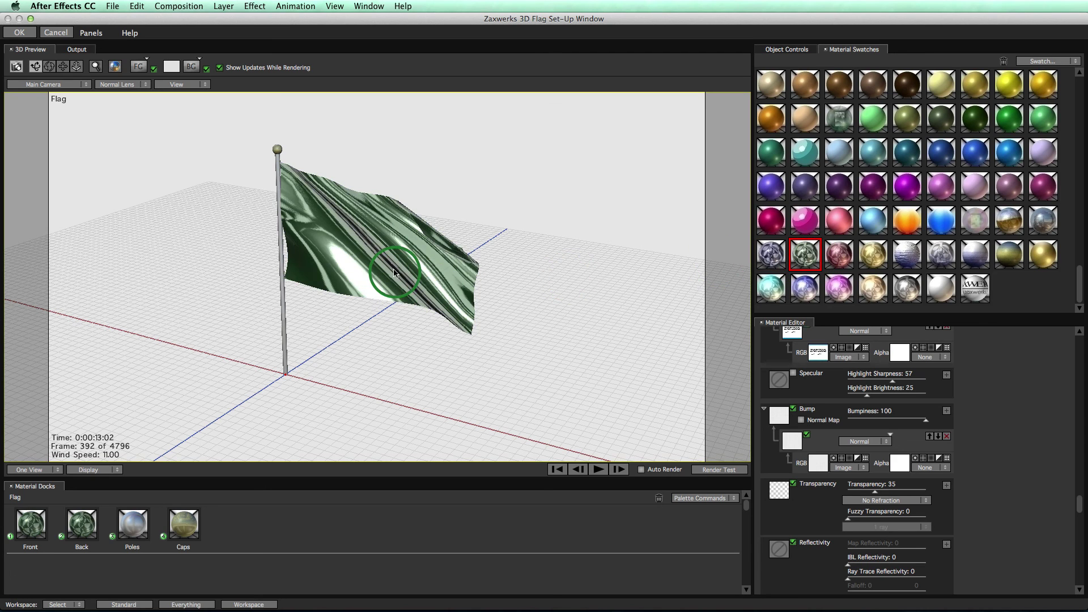
click(597, 469)
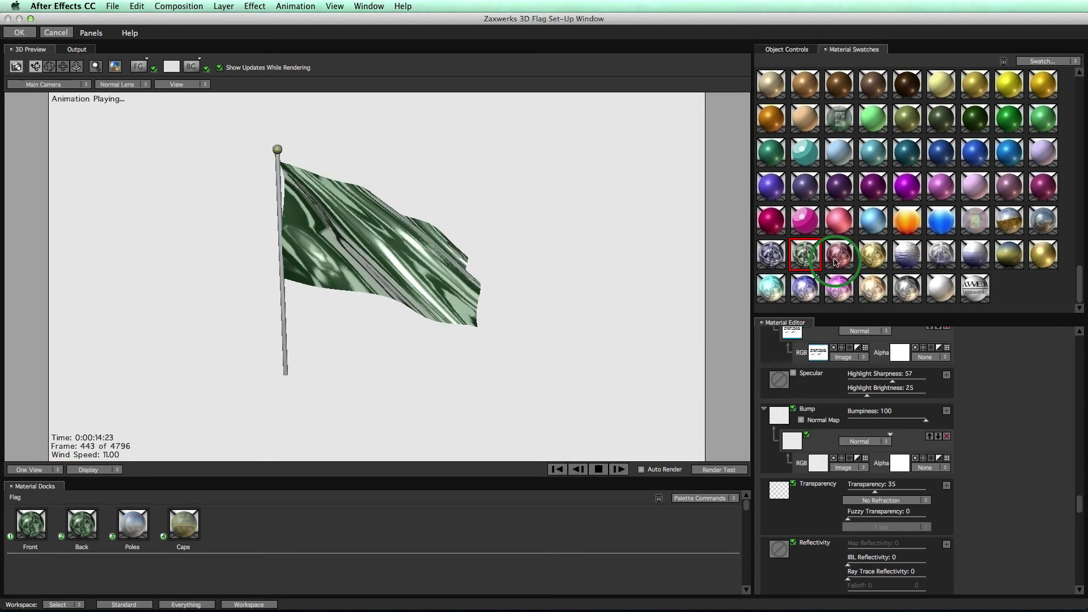
drag(838, 253, 374, 259)
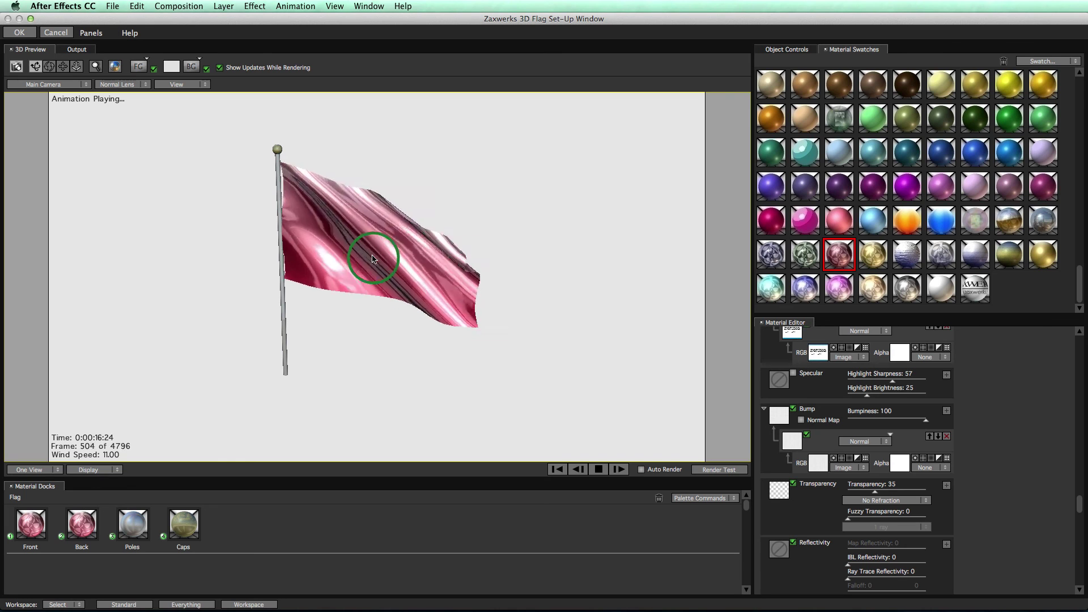
drag(873, 253, 384, 275)
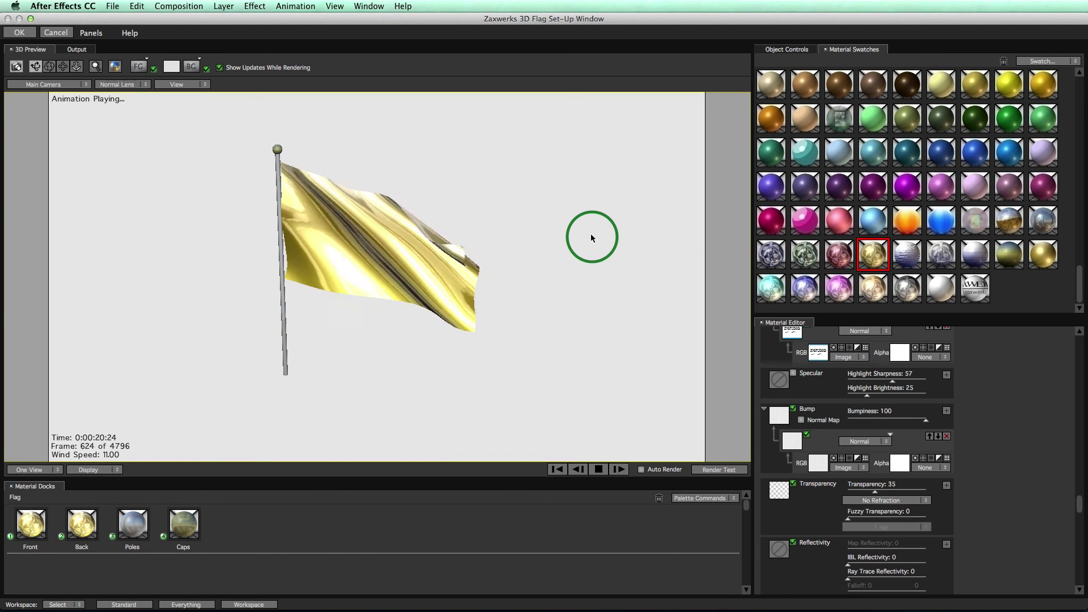
click(590, 234)
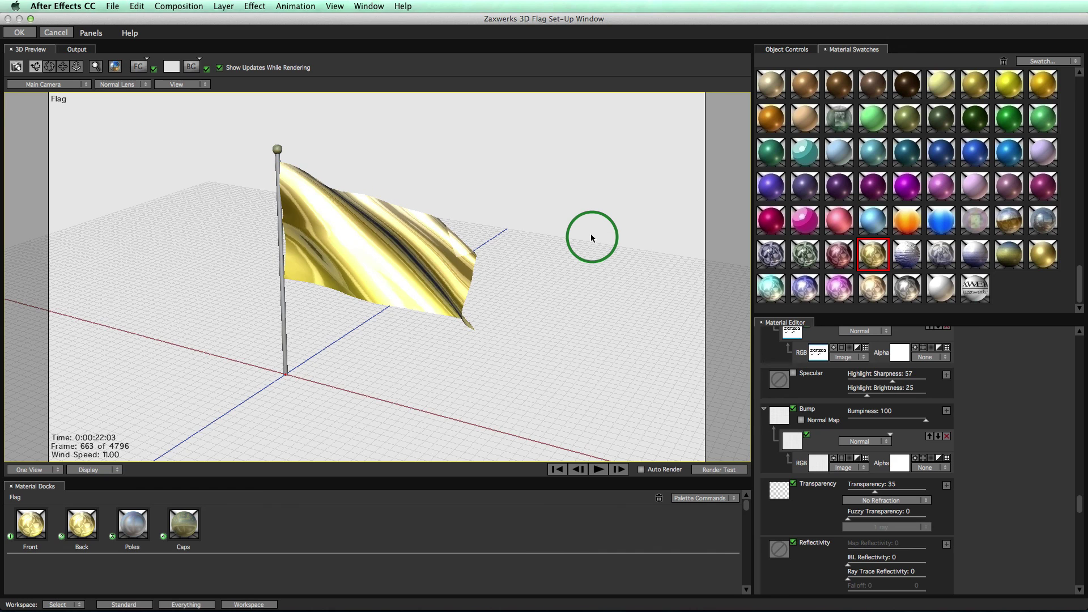